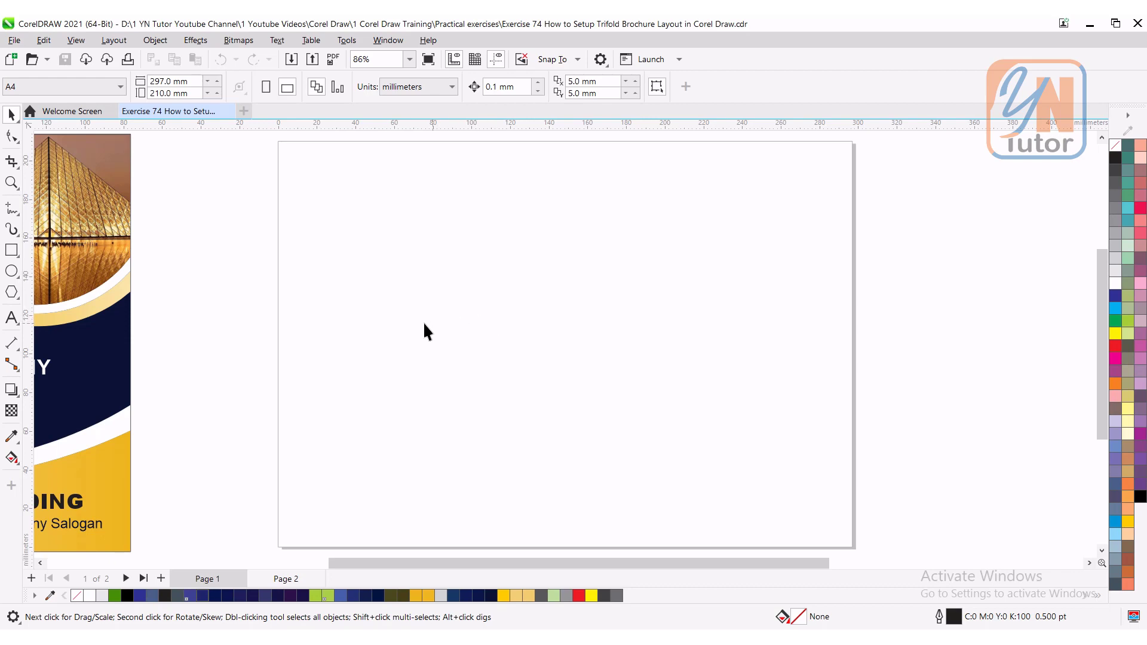
# Step: Look over the sample brochure pages, then return to and recentre the blank first page
pyautogui.moveTo(472, 341); pyautogui.dragTo(1024, 322)
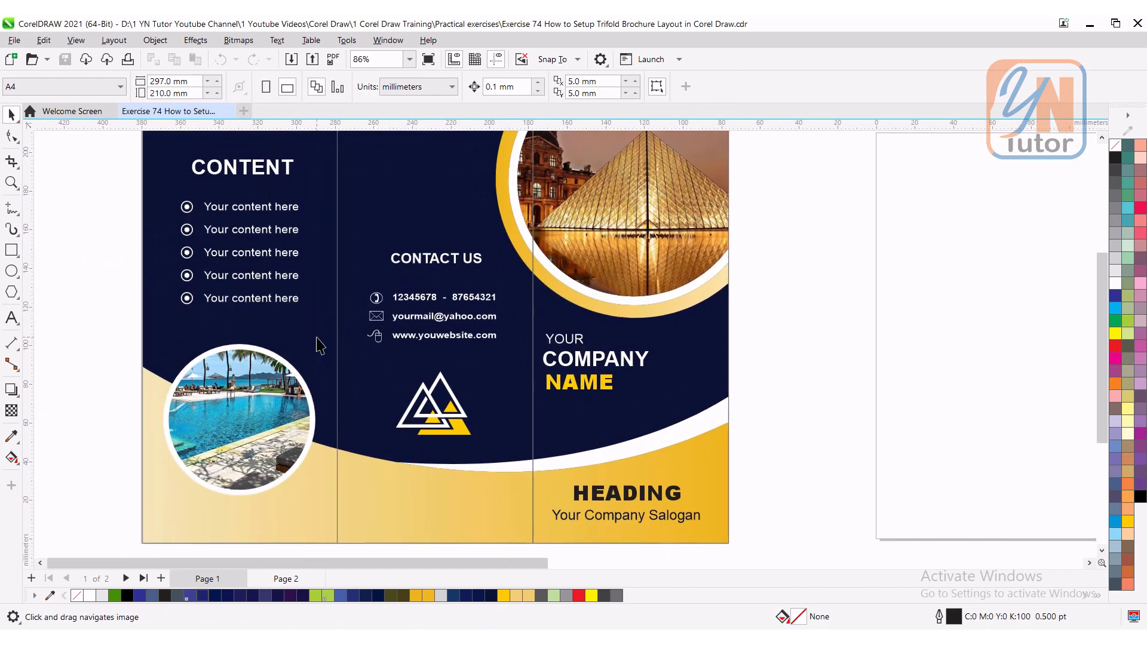
pyautogui.moveTo(681, 457); pyautogui.dragTo(159, 461)
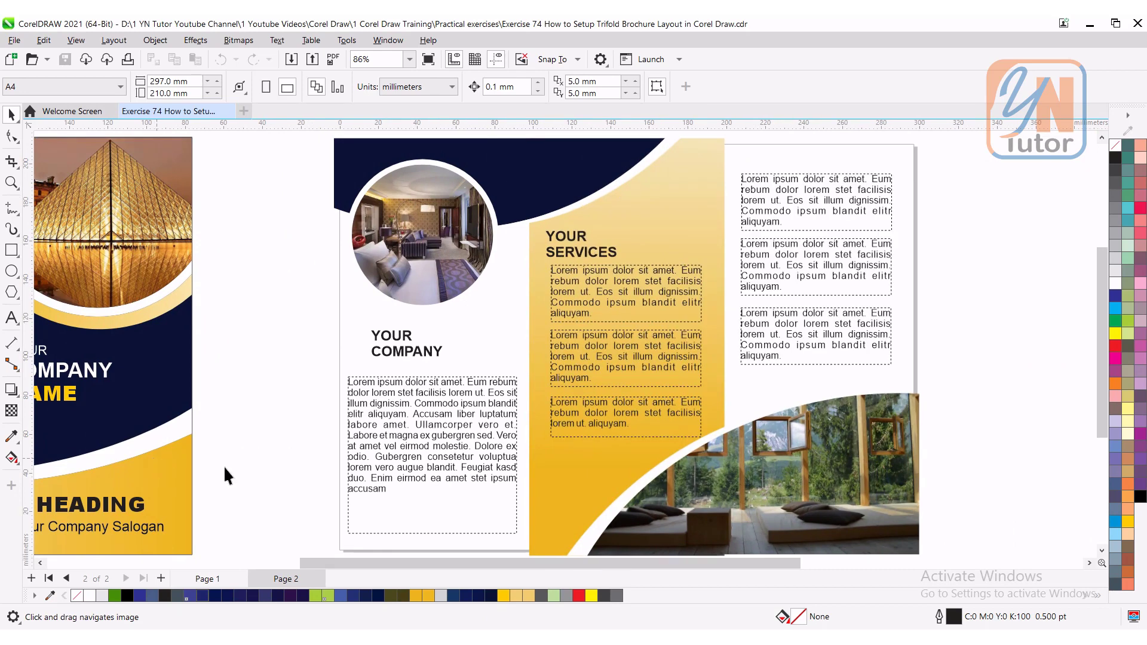
pyautogui.press('pageup')
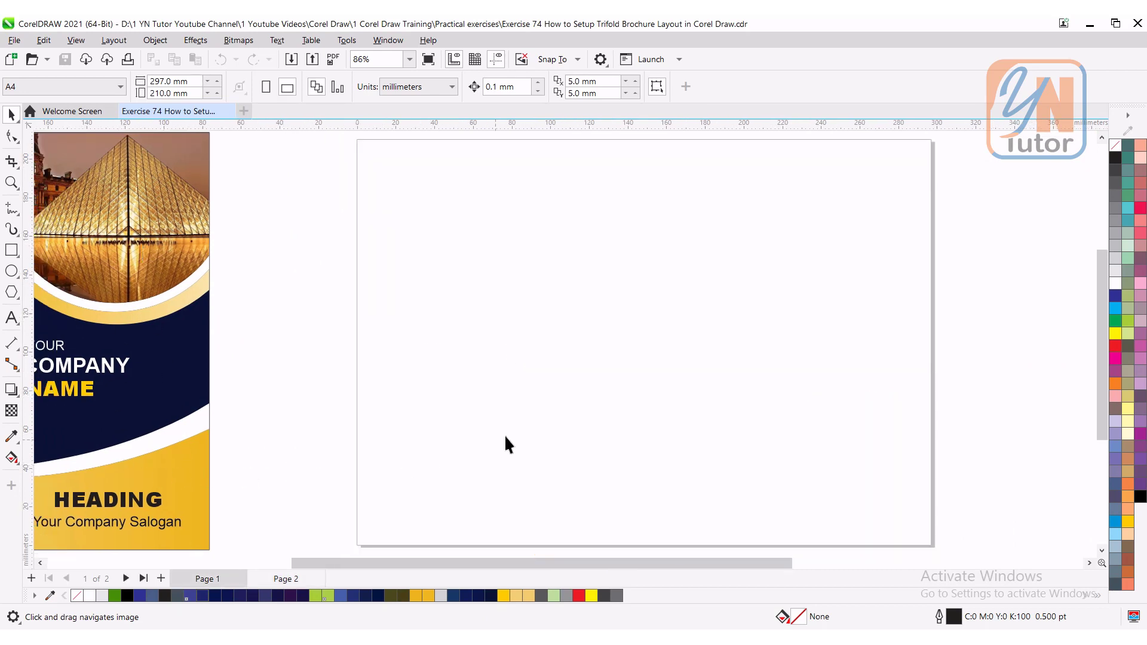
pyautogui.moveTo(595, 418); pyautogui.dragTo(578, 418)
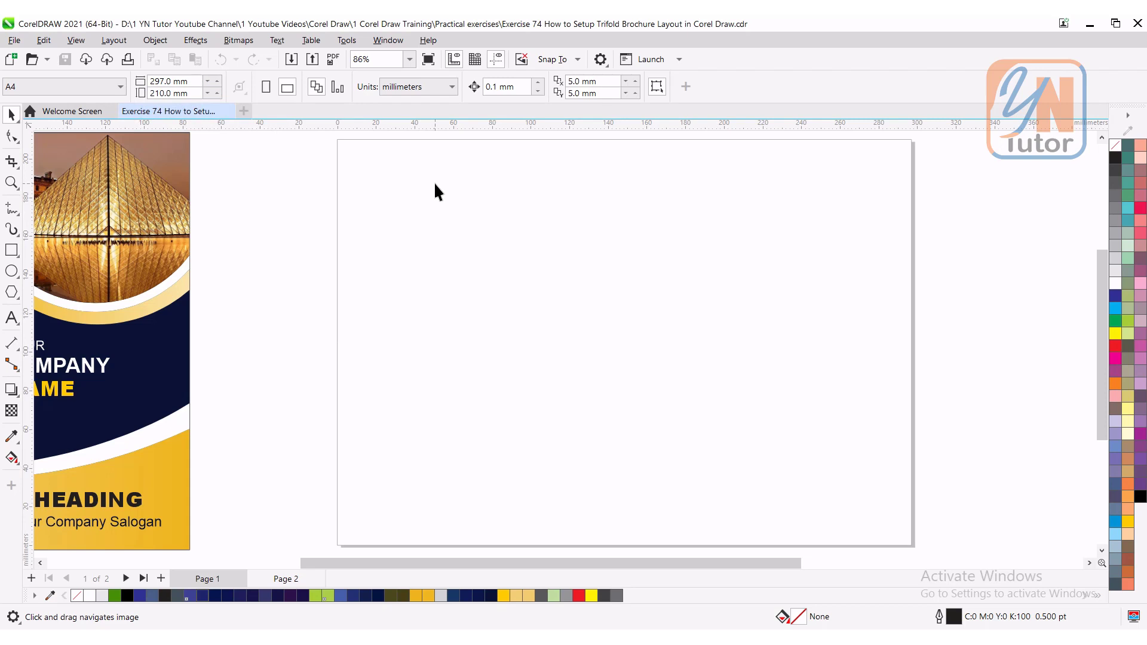
# Step: Keep millimeters as the document unit and bring up the Layout menu
pyautogui.click(448, 88)
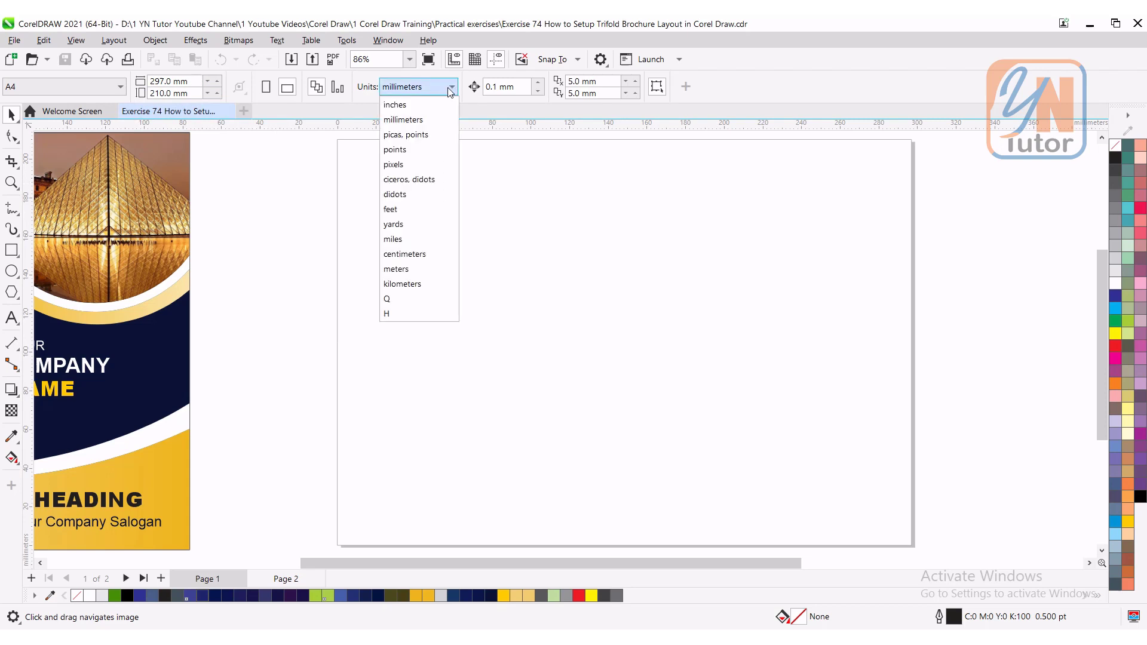
pyautogui.click(420, 121)
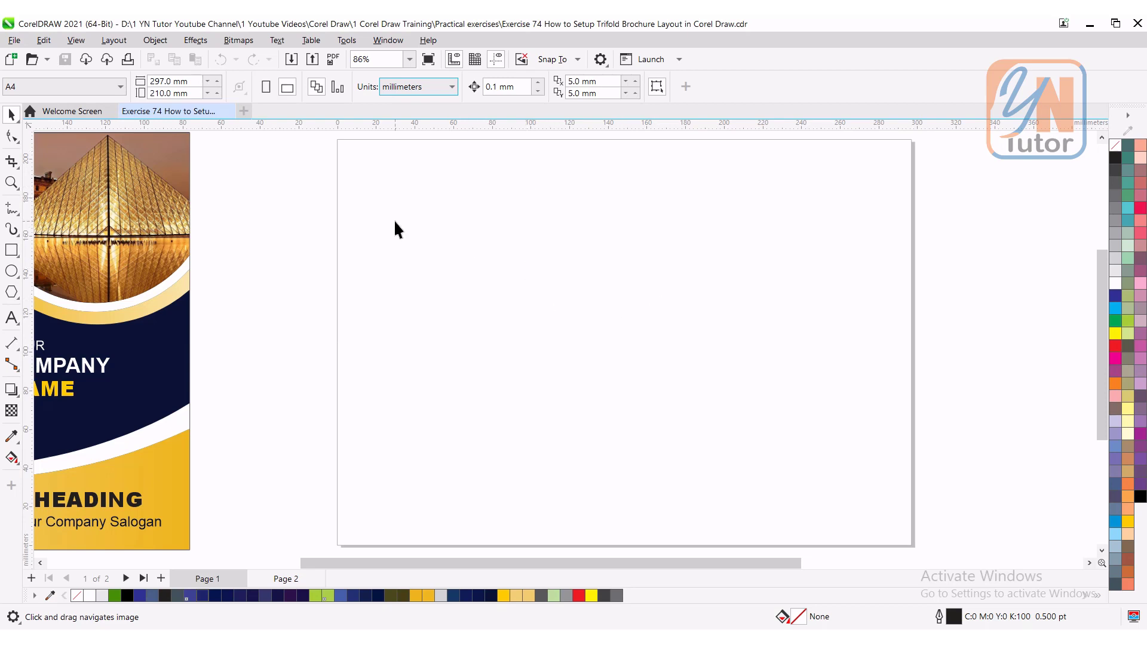
pyautogui.click(113, 40)
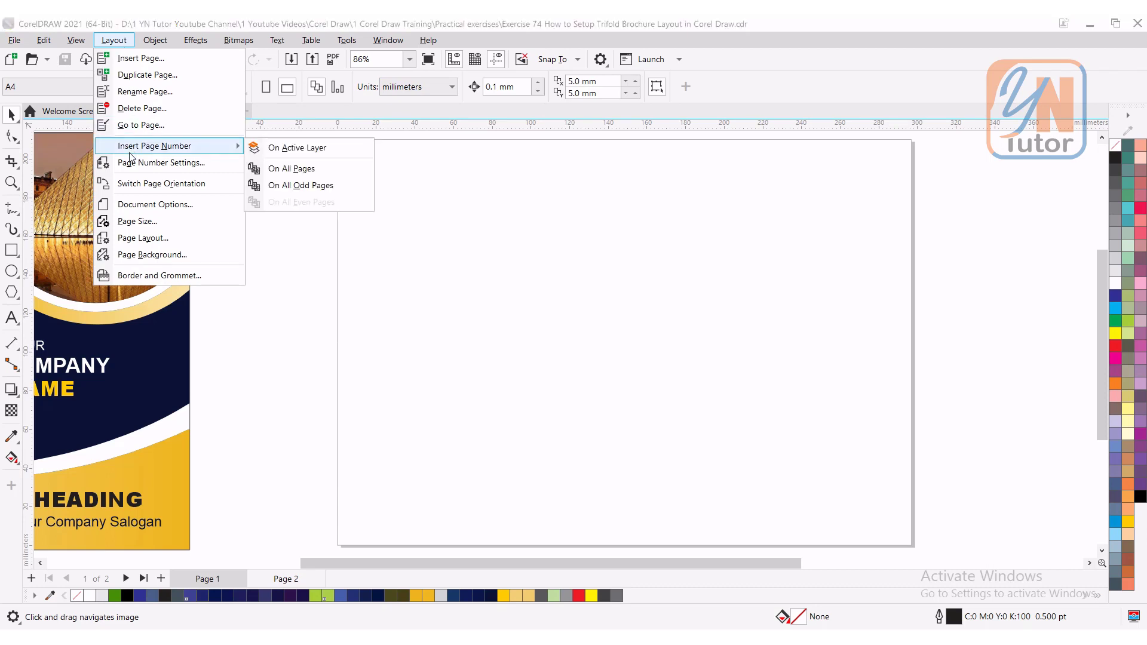
# Step: Add page-edge guidelines using the User-defined guideline preset with Margins checked
pyautogui.click(130, 222)
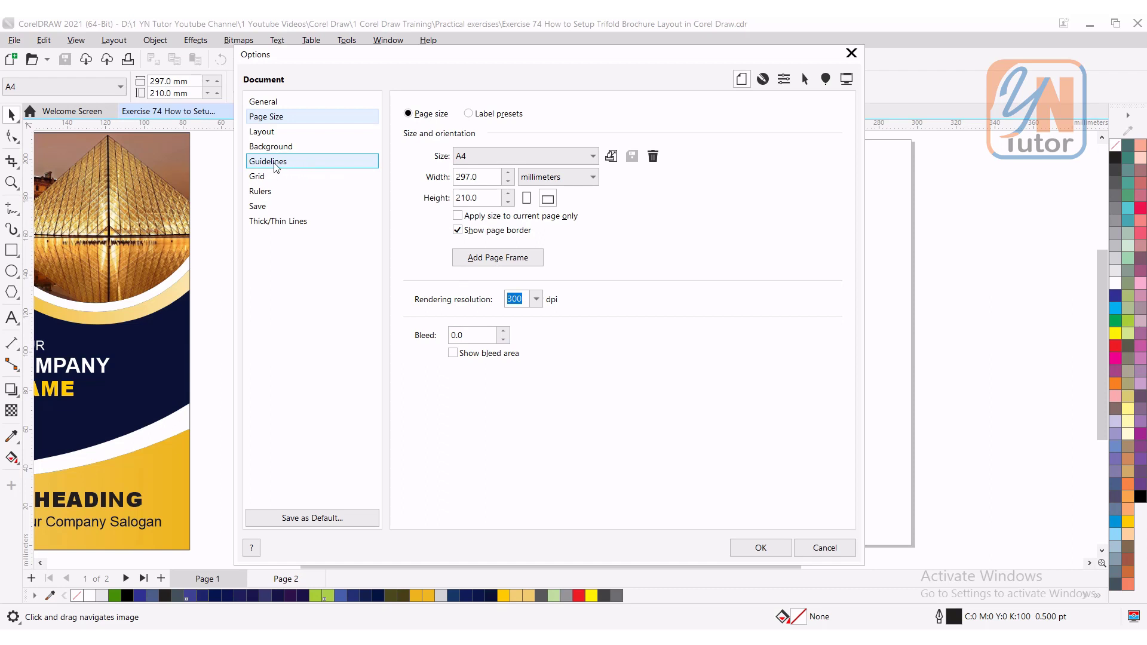
pyautogui.click(276, 167)
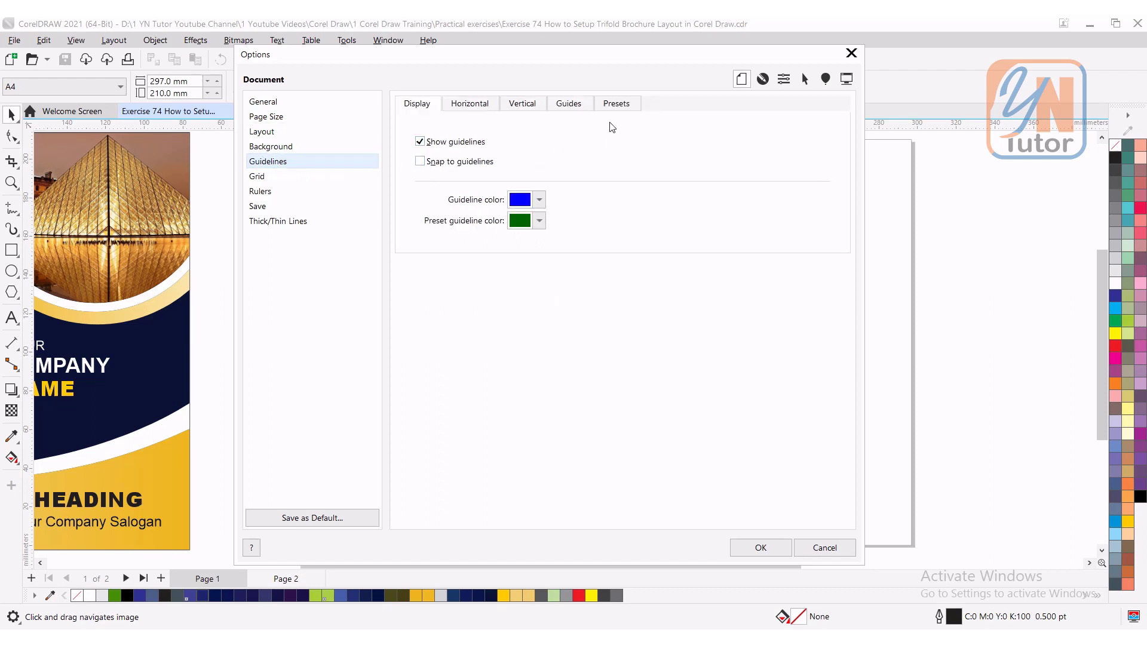
pyautogui.click(618, 108)
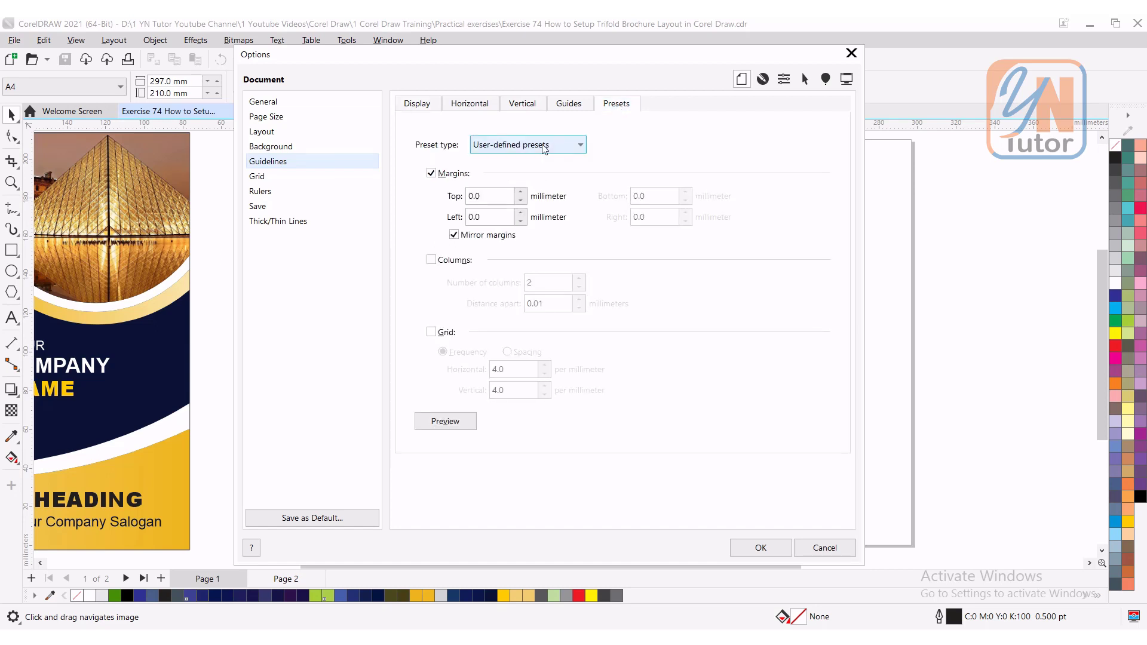
pyautogui.click(478, 145)
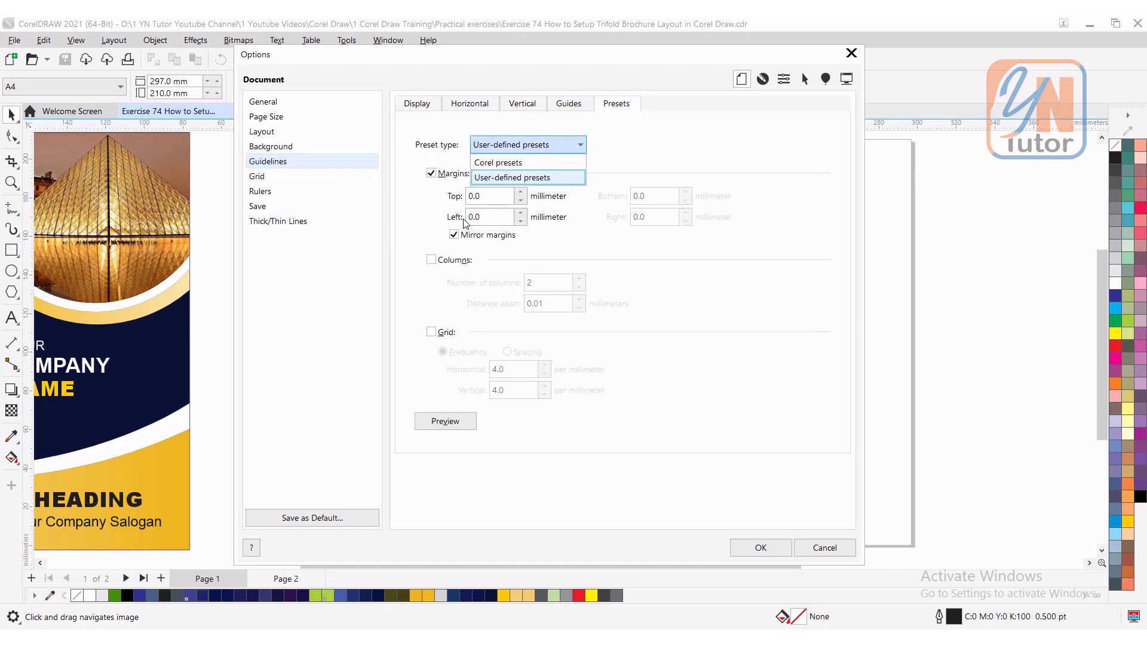
pyautogui.click(822, 547)
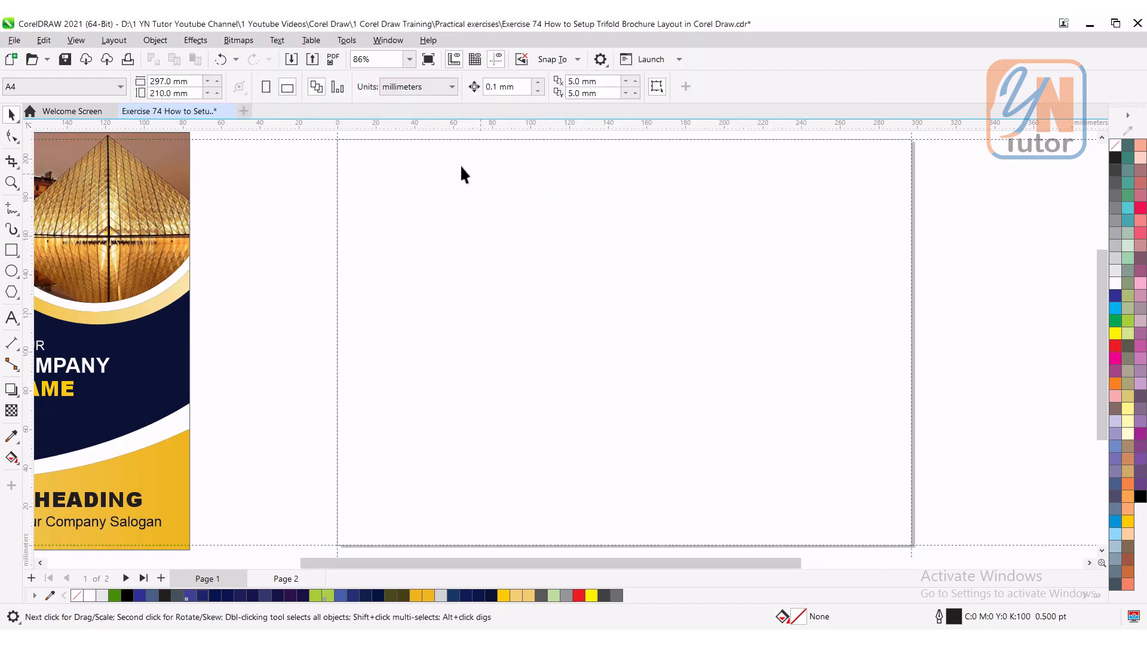
# Step: In Options > Document > Page Size, set Bleed to 3.0 mm and turn on Show bleed area
pyautogui.click(347, 40)
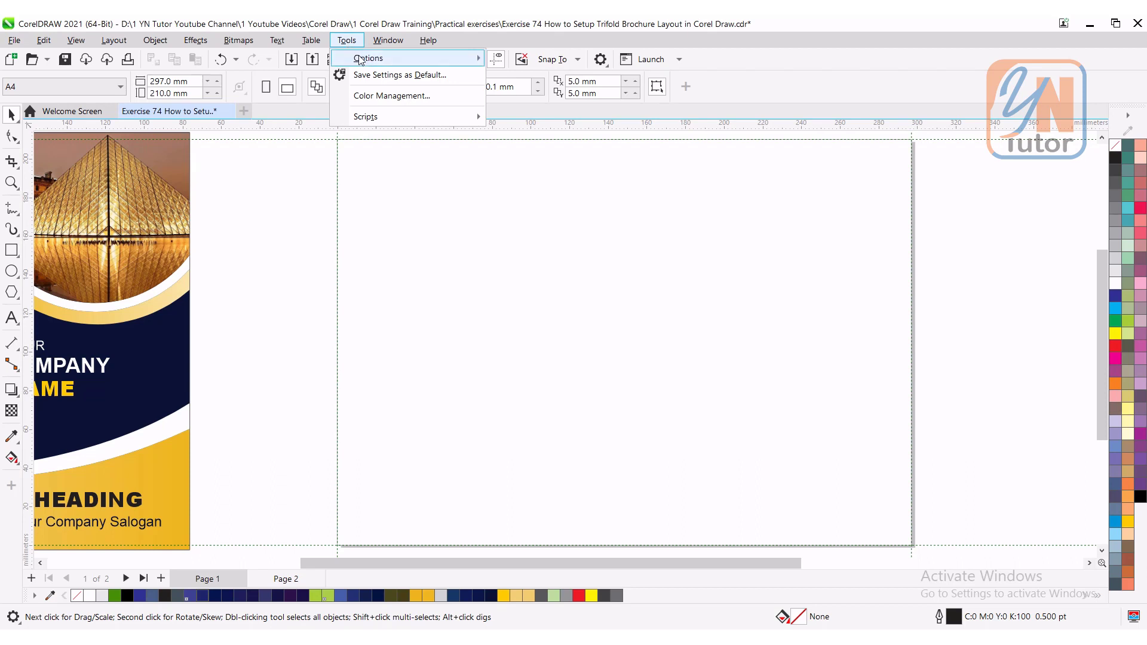
pyautogui.moveTo(366, 58)
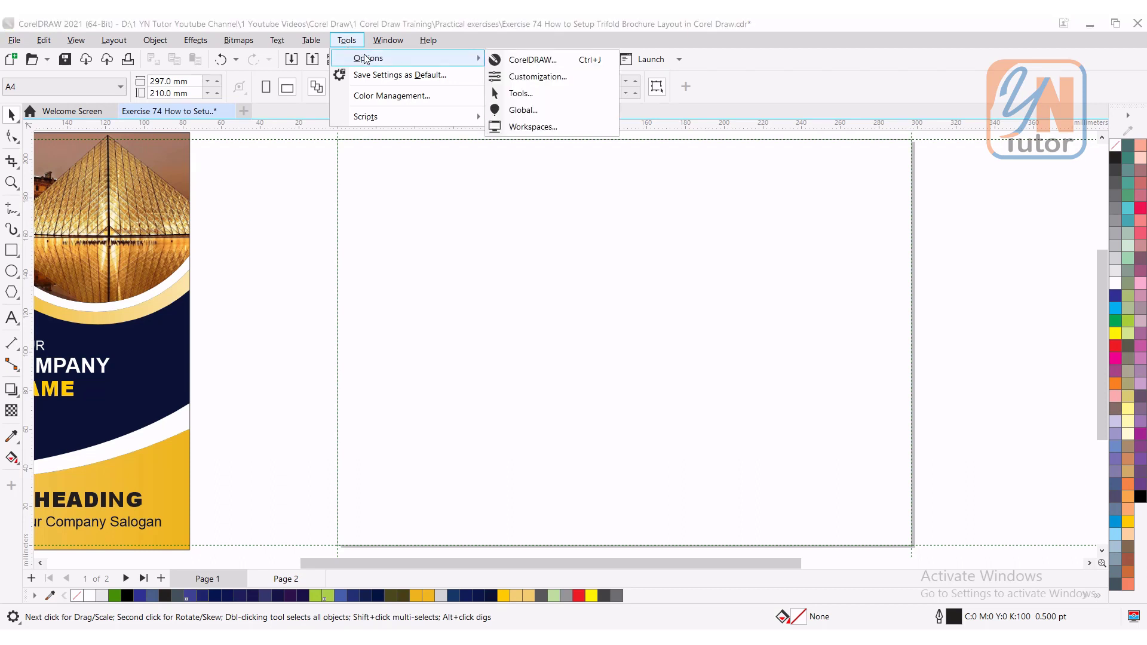
pyautogui.click(538, 77)
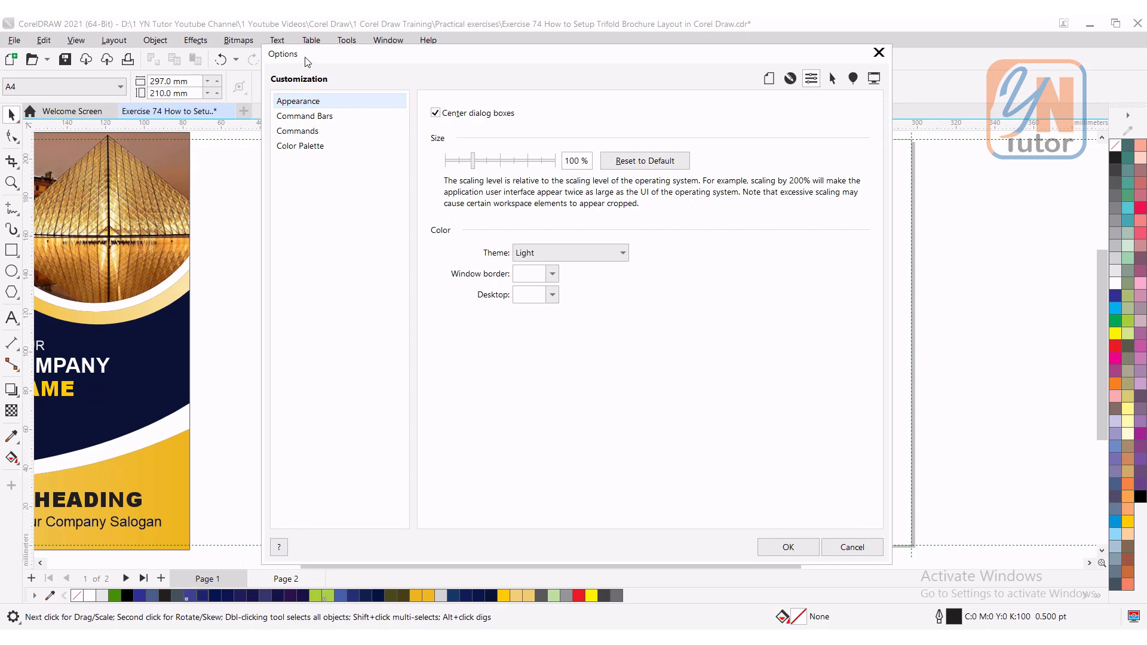
pyautogui.click(767, 82)
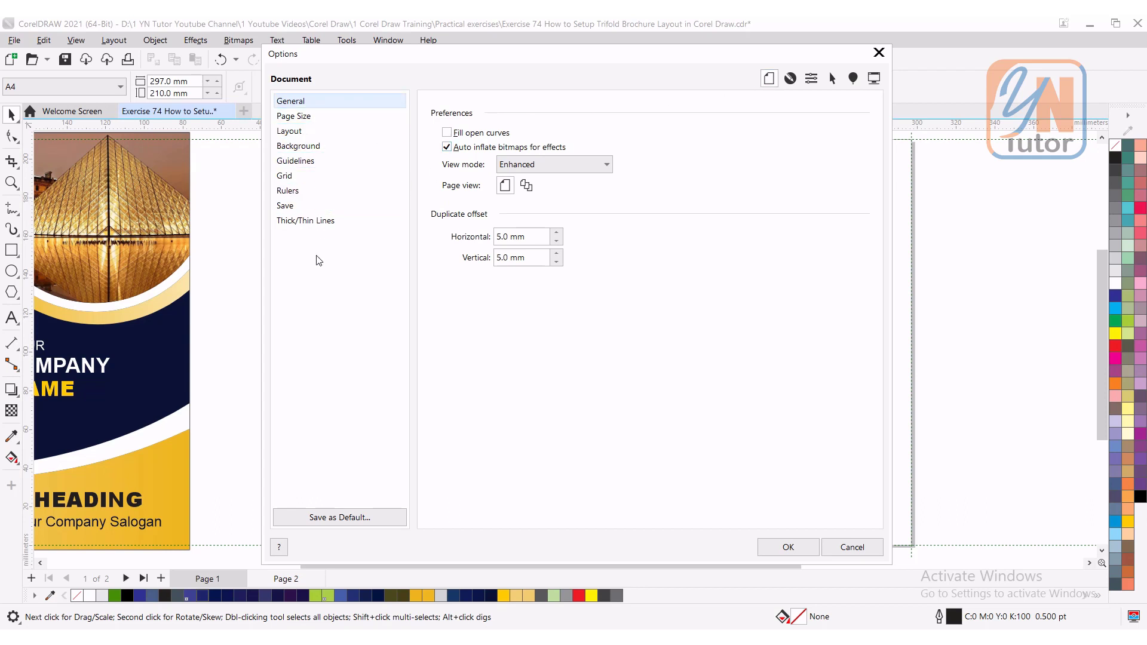
pyautogui.click(321, 117)
pyautogui.click(498, 336)
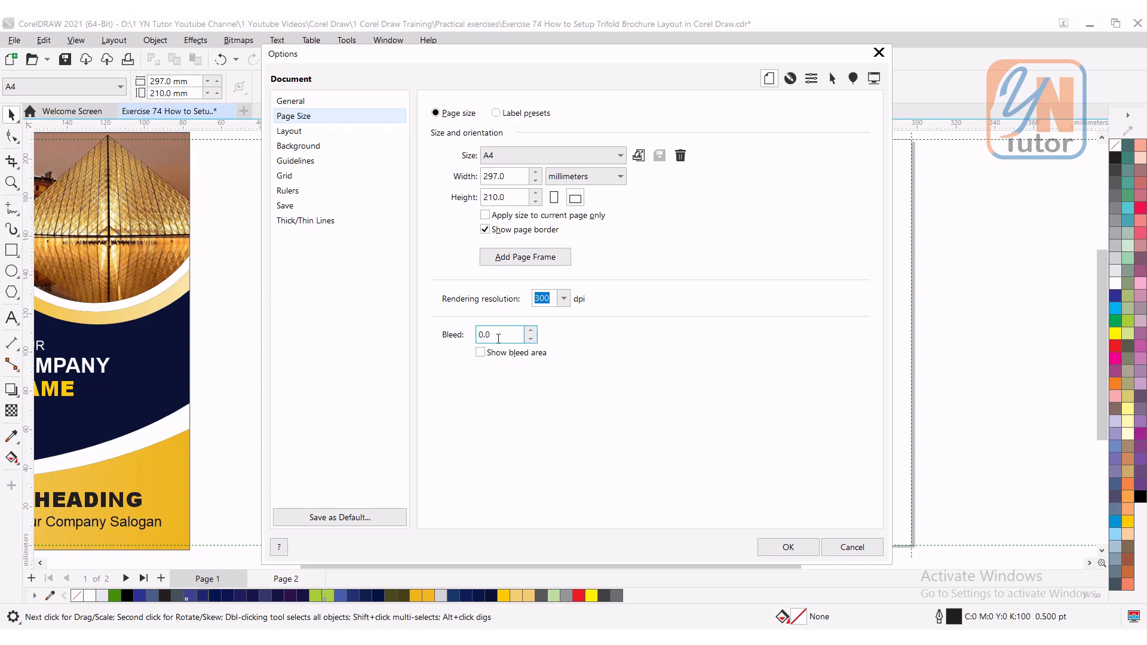
pyautogui.doubleClick(499, 336)
pyautogui.write('3')
pyautogui.click(480, 353)
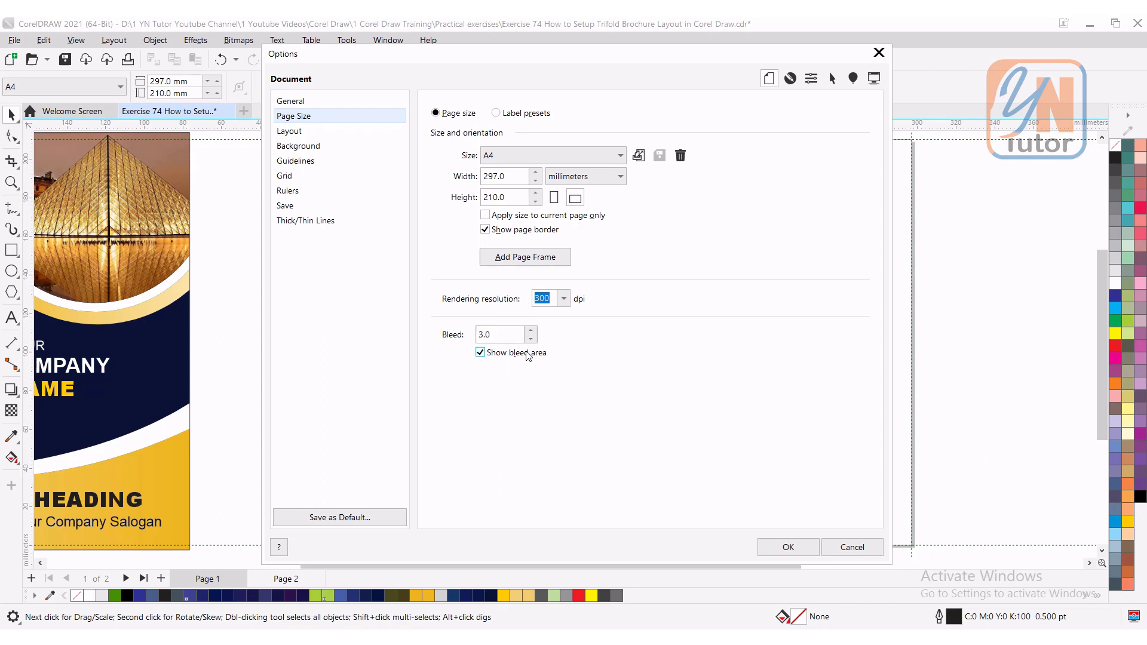
# Step: Apply User-defined guideline presets with mirrored 3.0 mm top and left margins
pyautogui.click(315, 163)
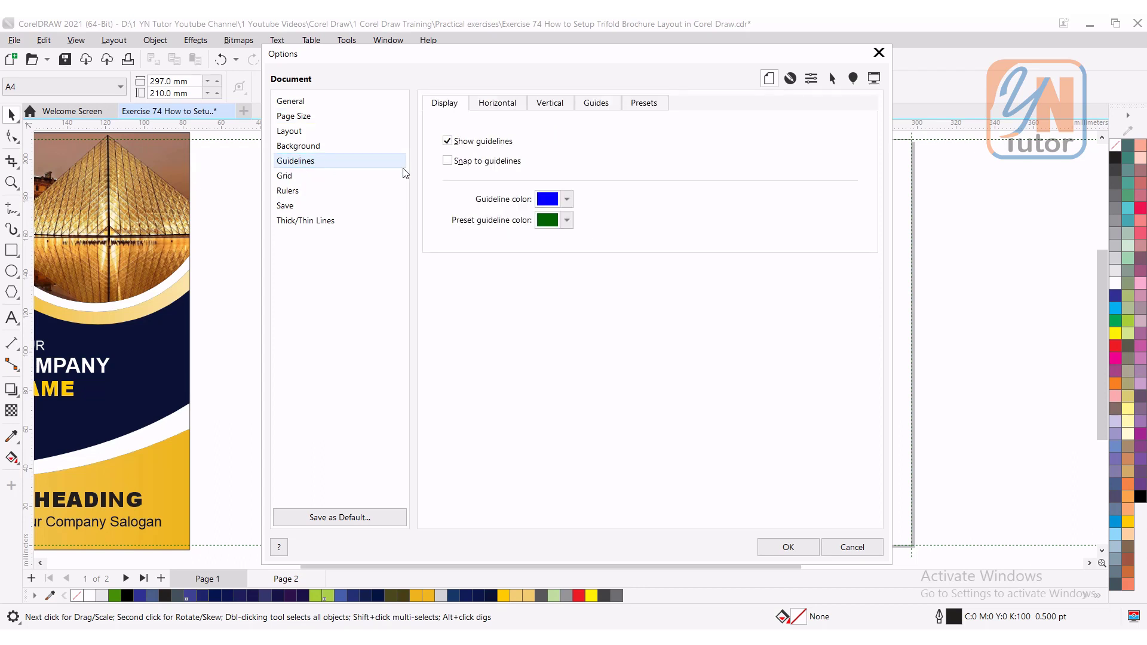
pyautogui.click(644, 104)
pyautogui.click(556, 144)
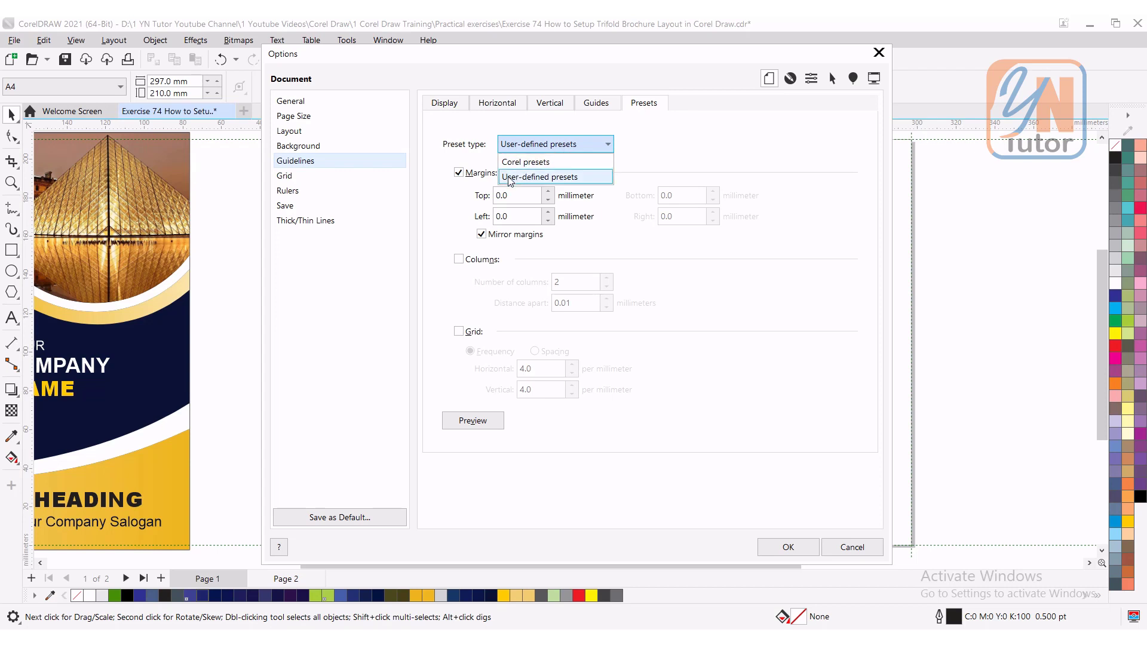
pyautogui.click(536, 178)
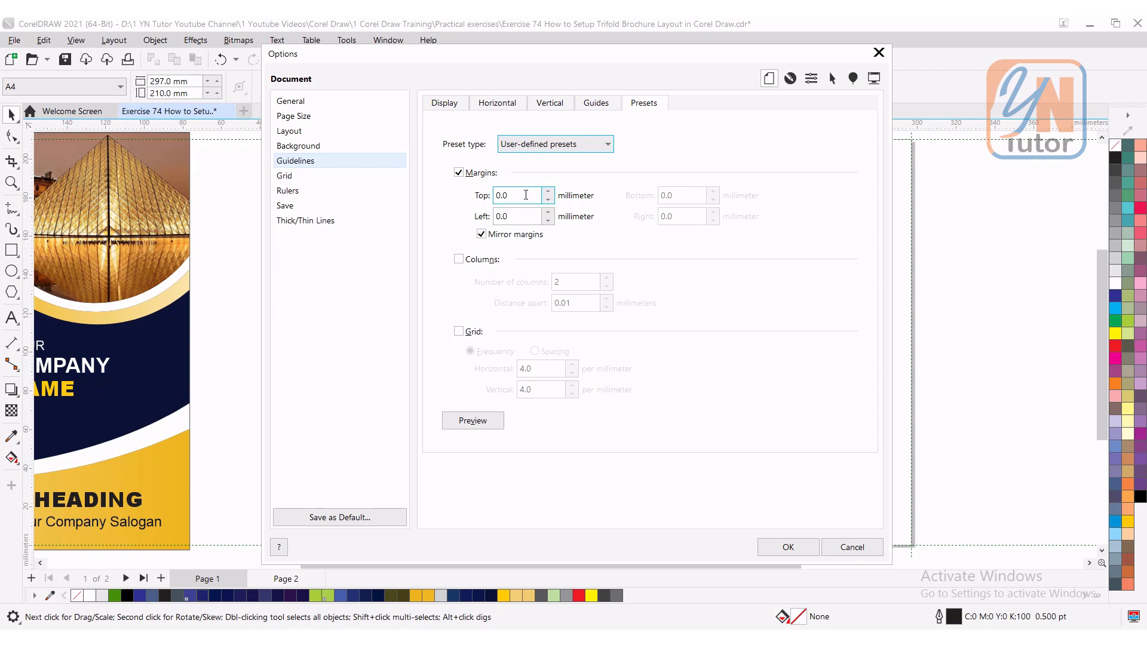
pyautogui.doubleClick(502, 195)
pyautogui.write('3')
pyautogui.press('Tab')
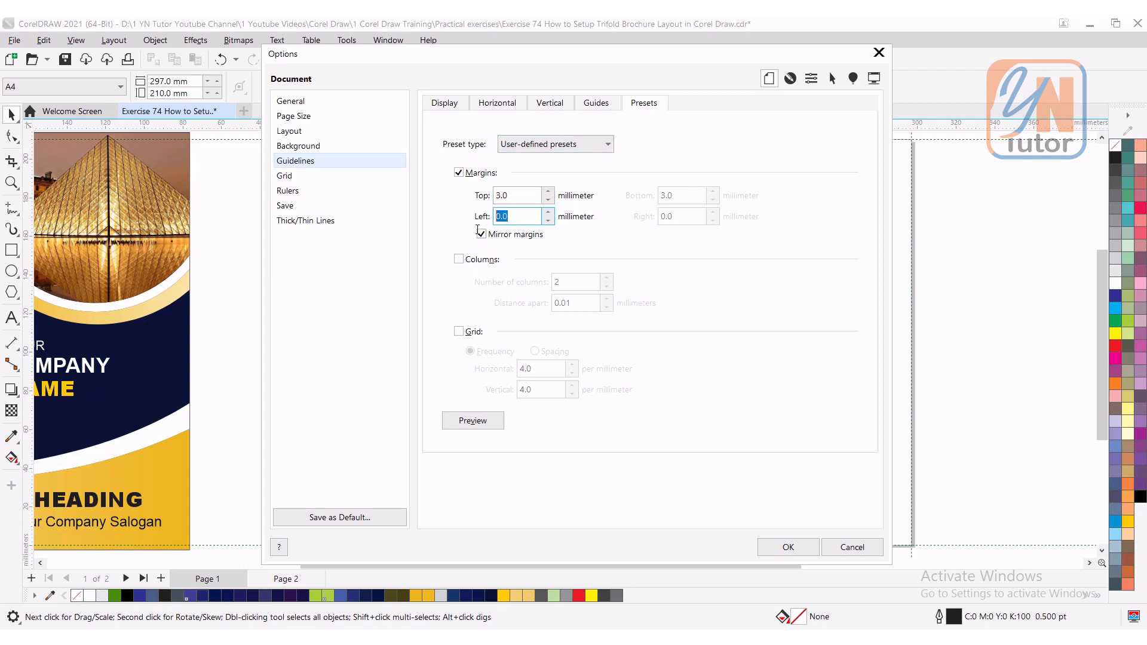
pyautogui.write('3')
pyautogui.click(517, 196)
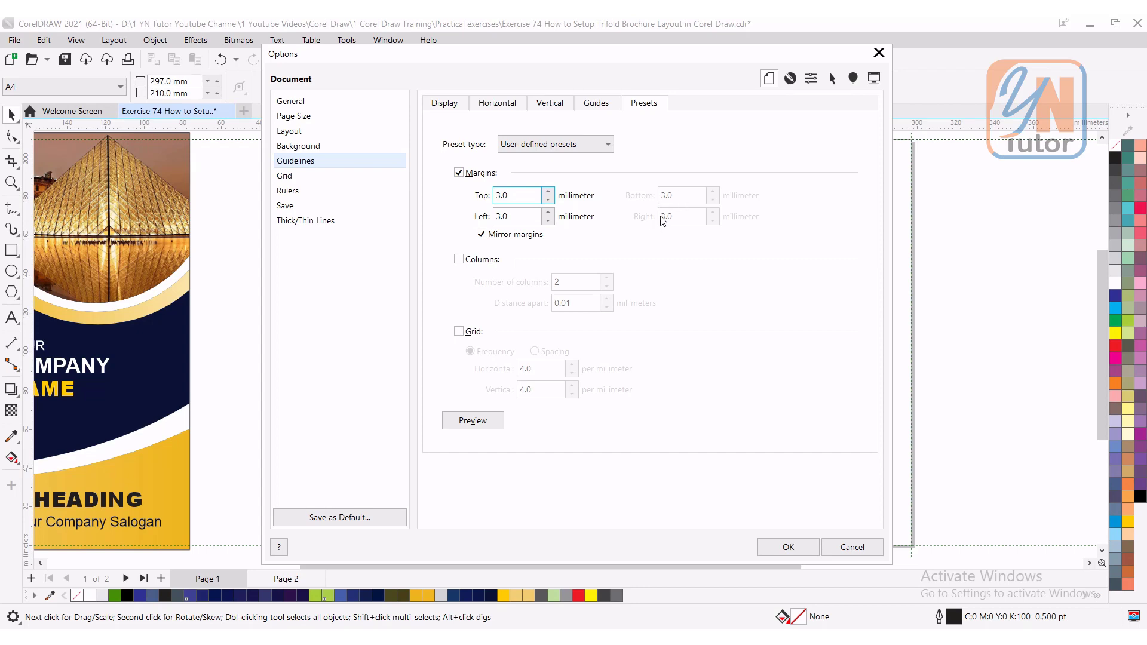
pyautogui.click(767, 546)
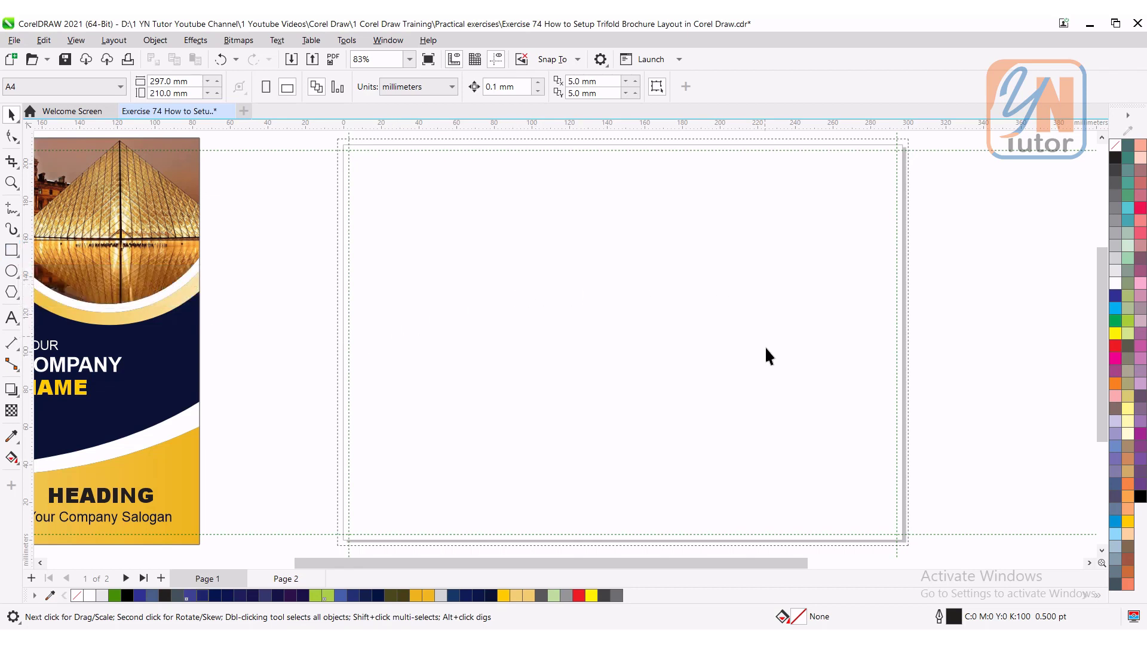
# Step: Draw three trial rectangles across the page
pyautogui.click(10, 251)
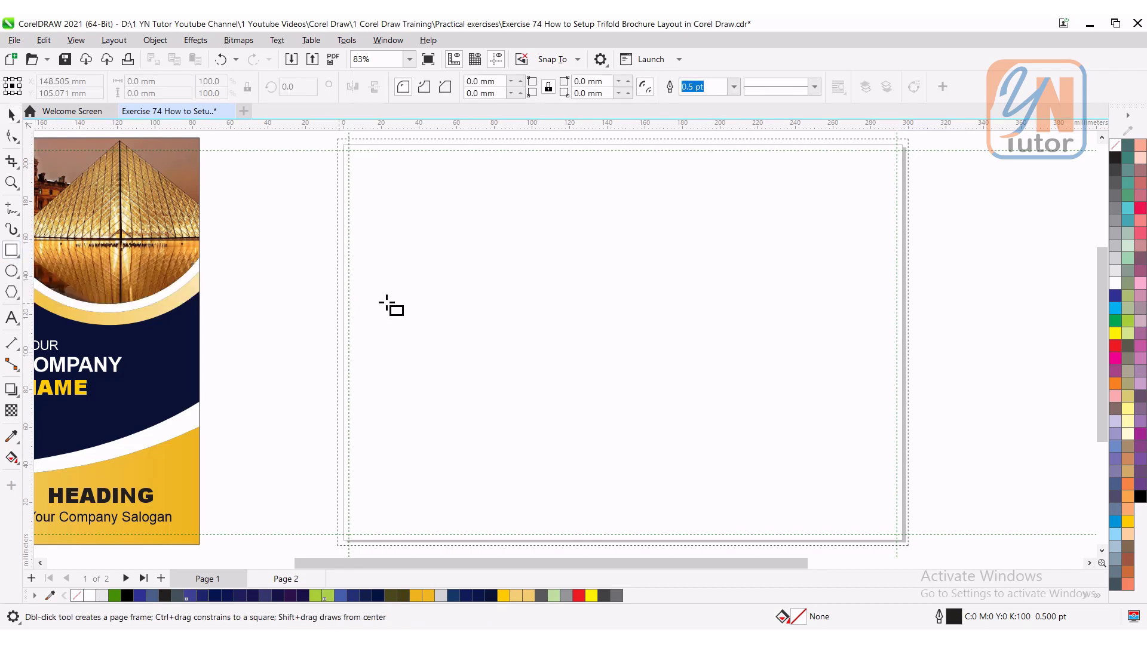
pyautogui.moveTo(407, 264); pyautogui.dragTo(476, 358)
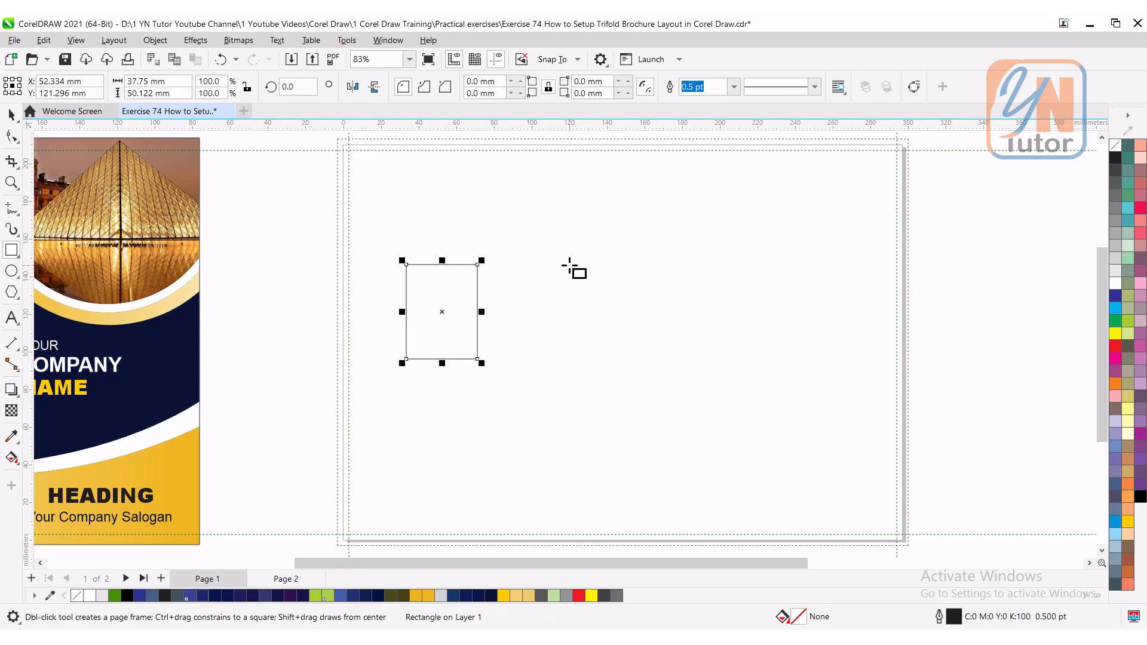
pyautogui.moveTo(568, 264); pyautogui.dragTo(637, 370)
pyautogui.moveTo(694, 273); pyautogui.dragTo(734, 366)
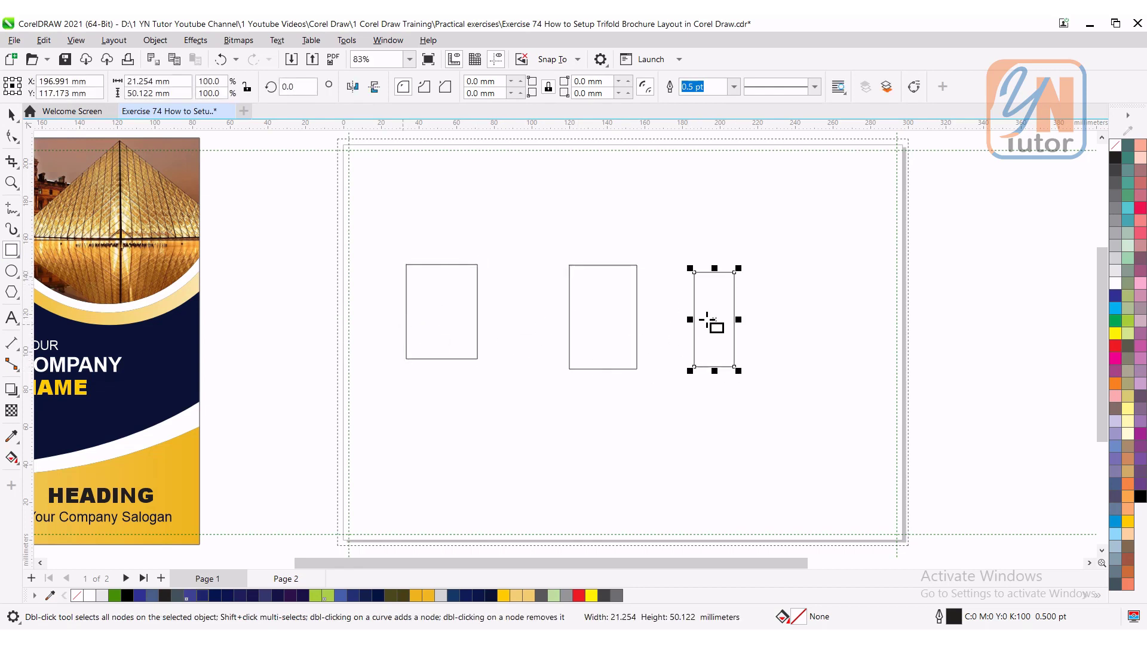
# Step: Select all three trial rectangles with Ctrl+A and delete them
pyautogui.press('space')
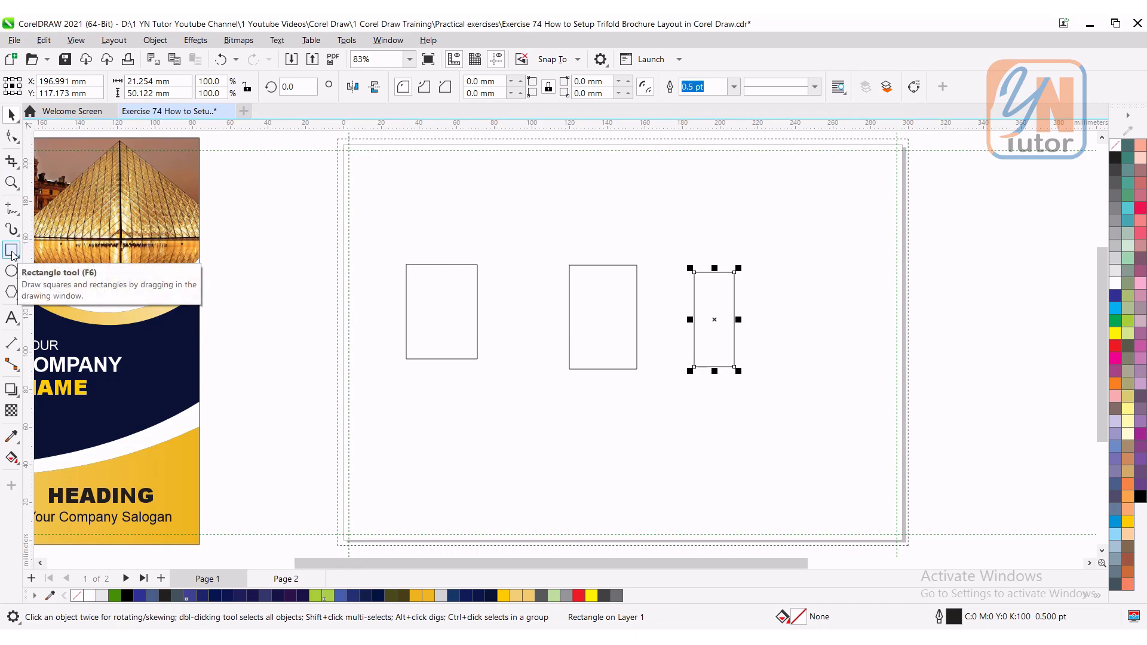
pyautogui.hotkey('ctrl', 'a')
pyautogui.click(12, 251)
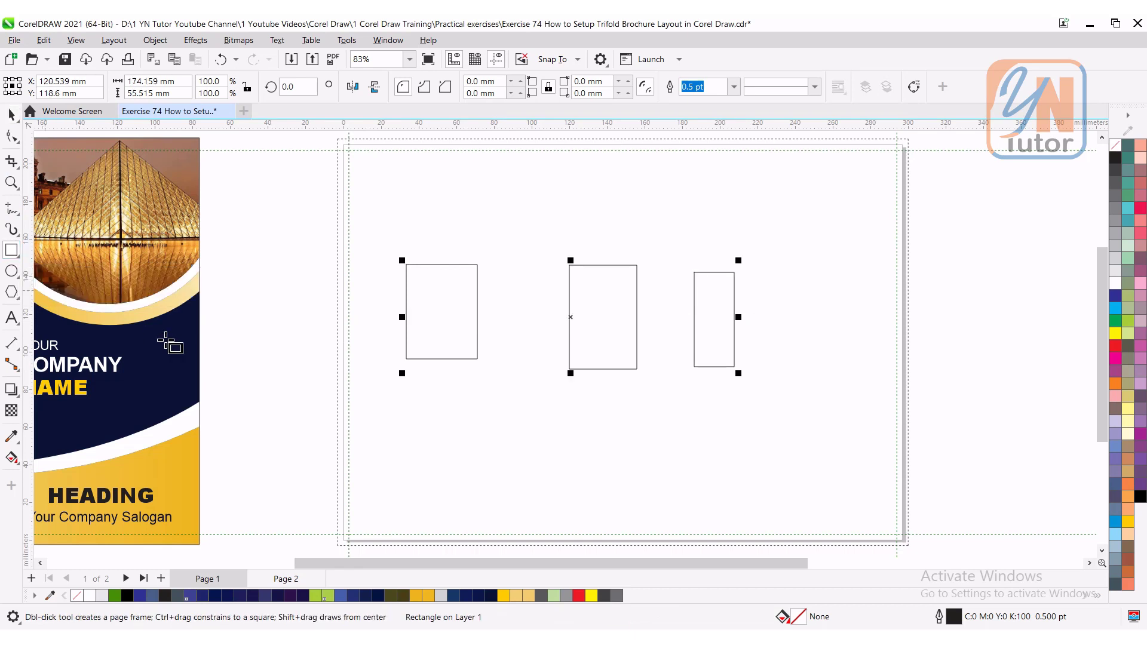
pyautogui.press('Delete')
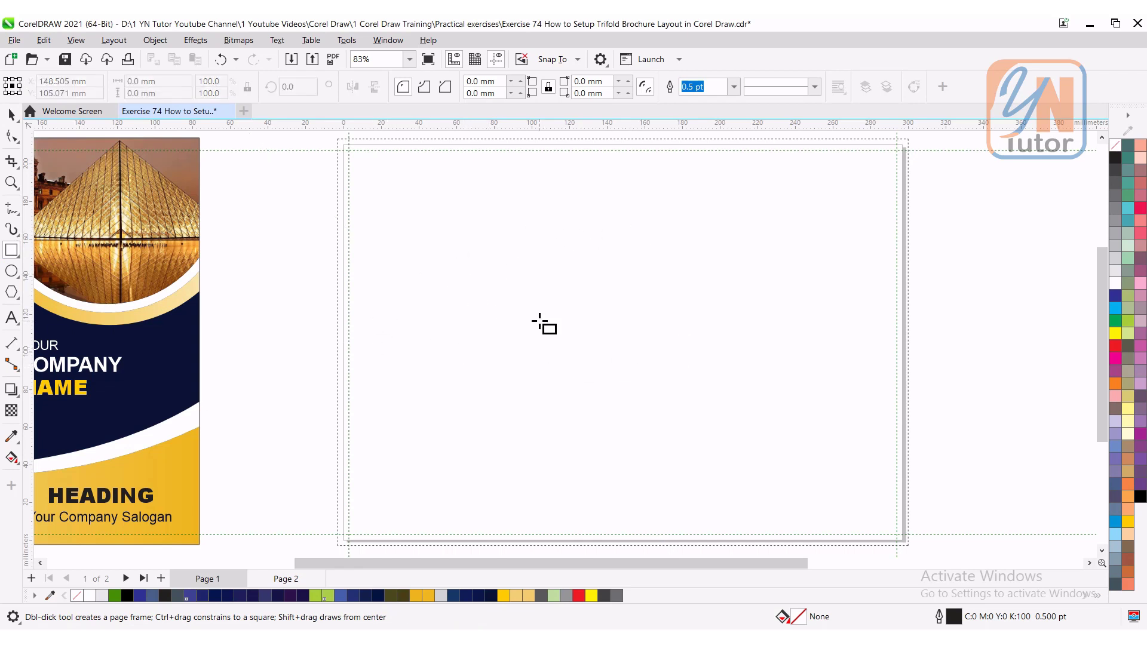
# Step: Turn on View > Snap To > Page
pyautogui.click(72, 43)
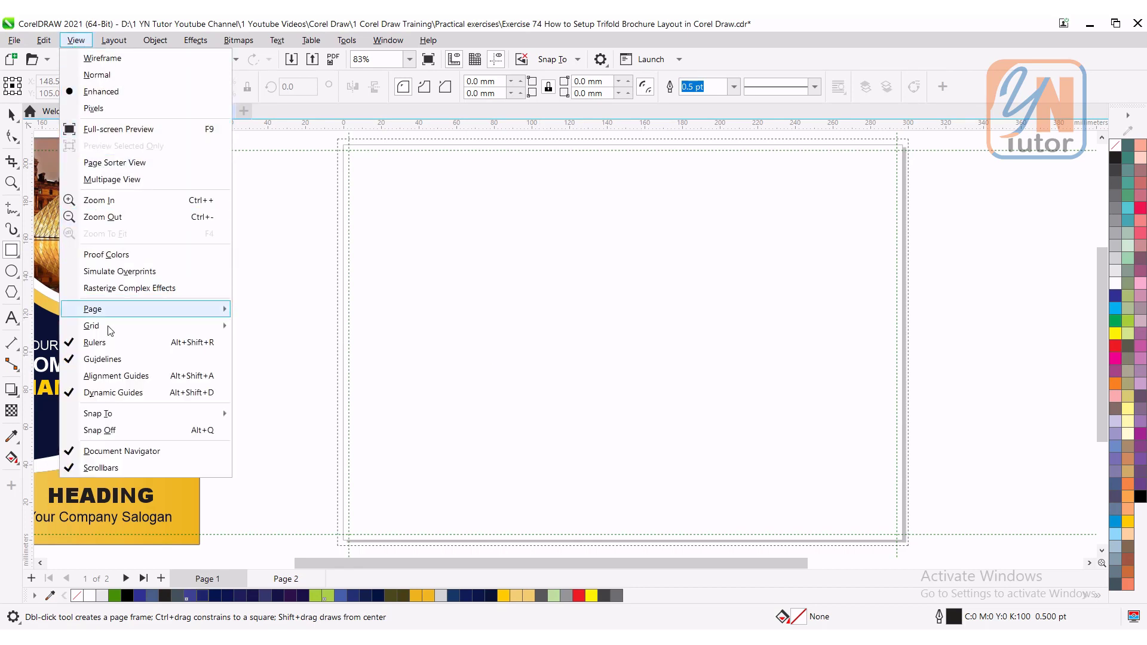
pyautogui.moveTo(98, 416)
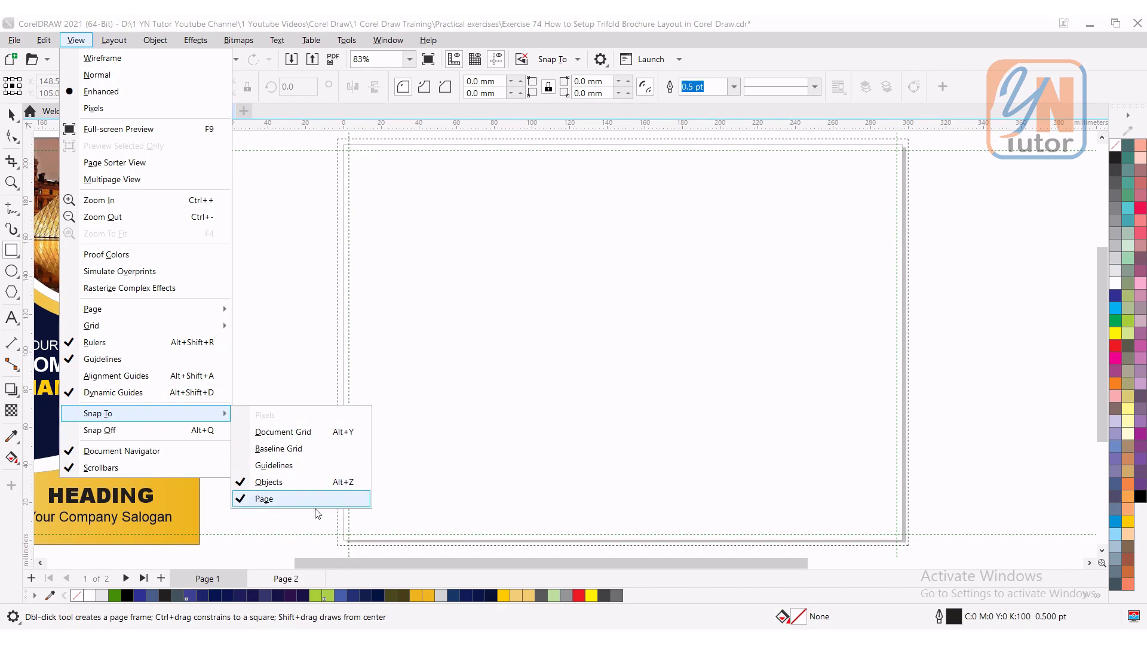
pyautogui.click(511, 380)
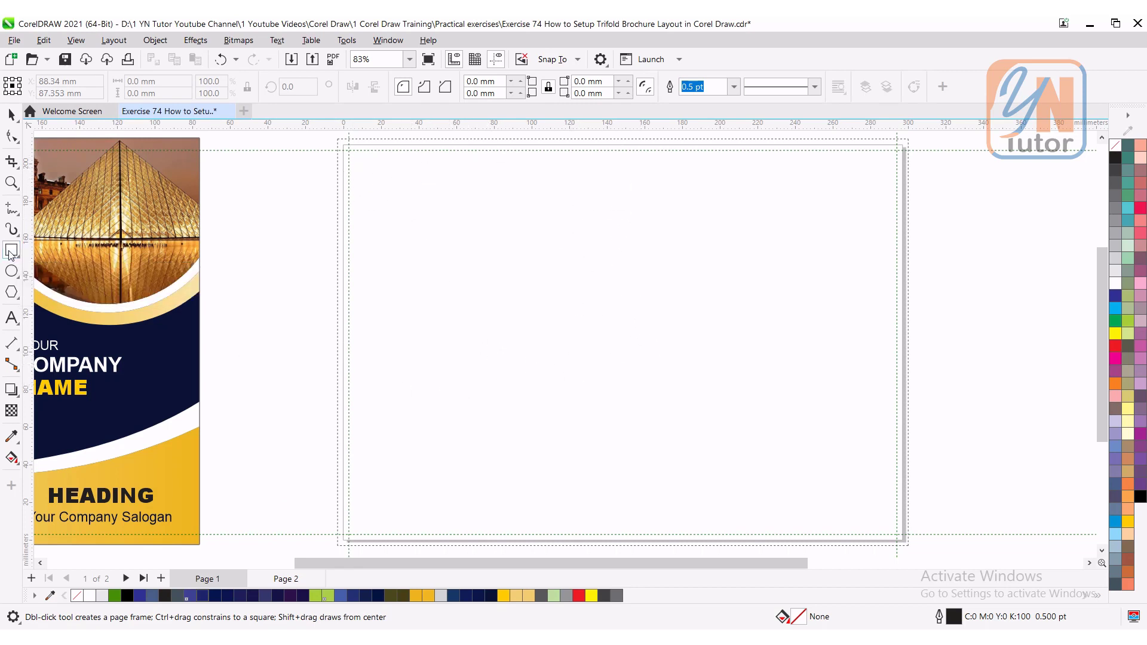
# Step: Draw a rectangle and stretch its sides to all four page edges, 297 × 210 mm
pyautogui.moveTo(468, 267); pyautogui.dragTo(729, 431)
pyautogui.click(11, 114)
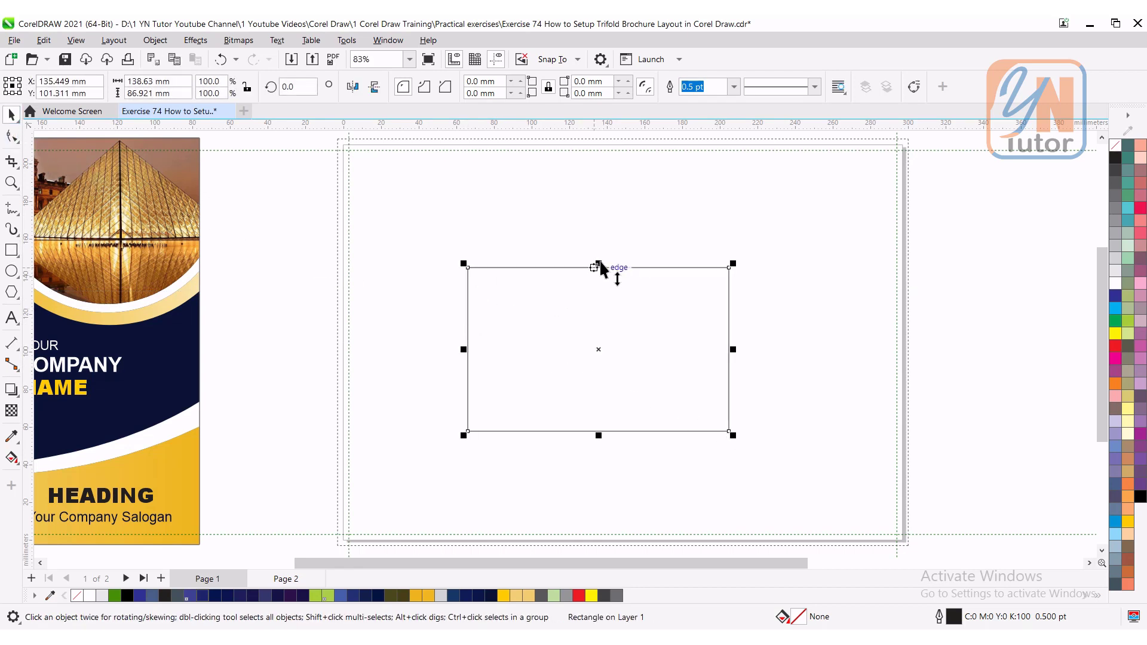
pyautogui.moveTo(600, 263); pyautogui.dragTo(611, 139)
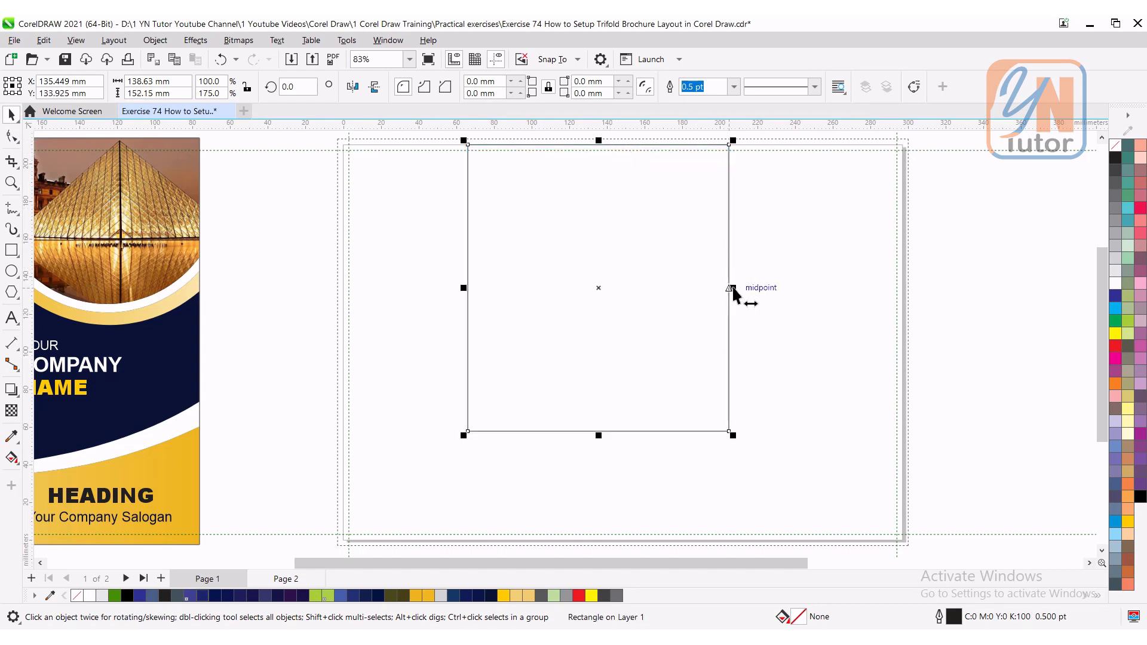
pyautogui.moveTo(733, 289); pyautogui.dragTo(905, 288)
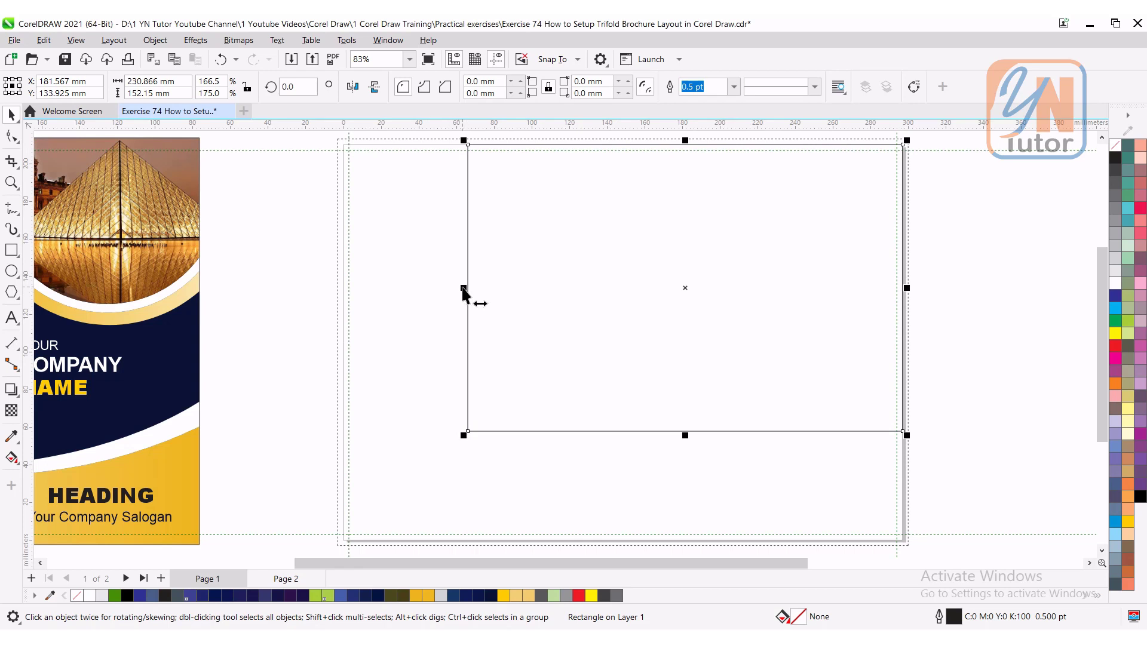
pyautogui.moveTo(464, 291); pyautogui.dragTo(337, 314)
pyautogui.moveTo(622, 433); pyautogui.dragTo(620, 541)
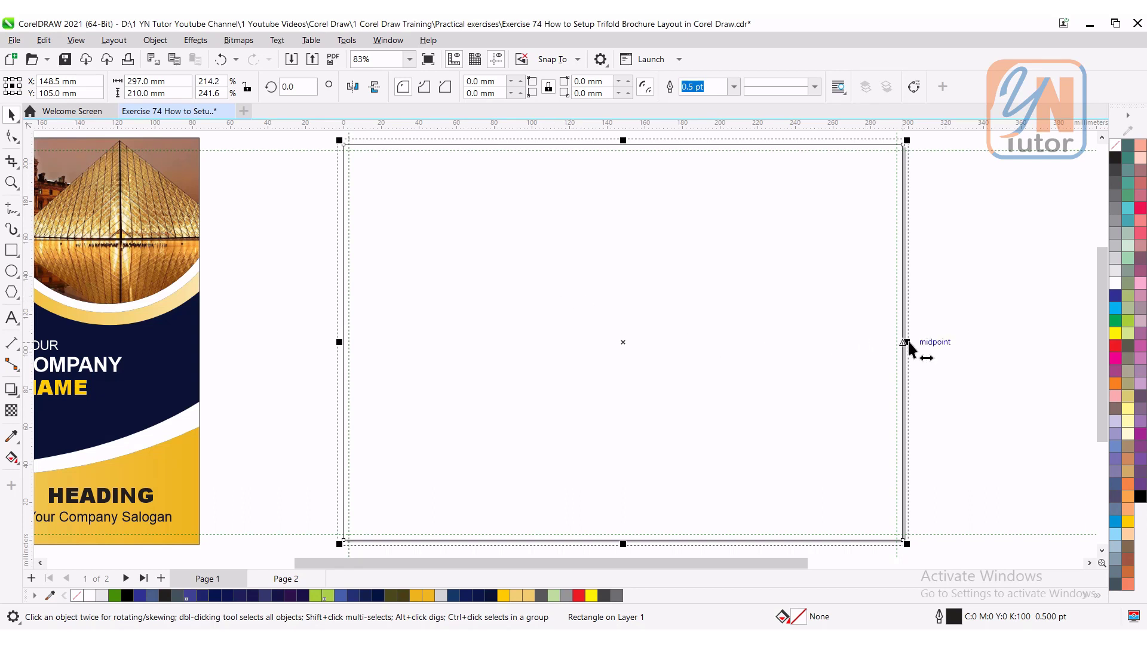
# Step: Narrow the rectangle to one panel, mirror-copy it twice, and stretch all three to 297 mm
pyautogui.moveTo(907, 342); pyautogui.dragTo(411, 342)
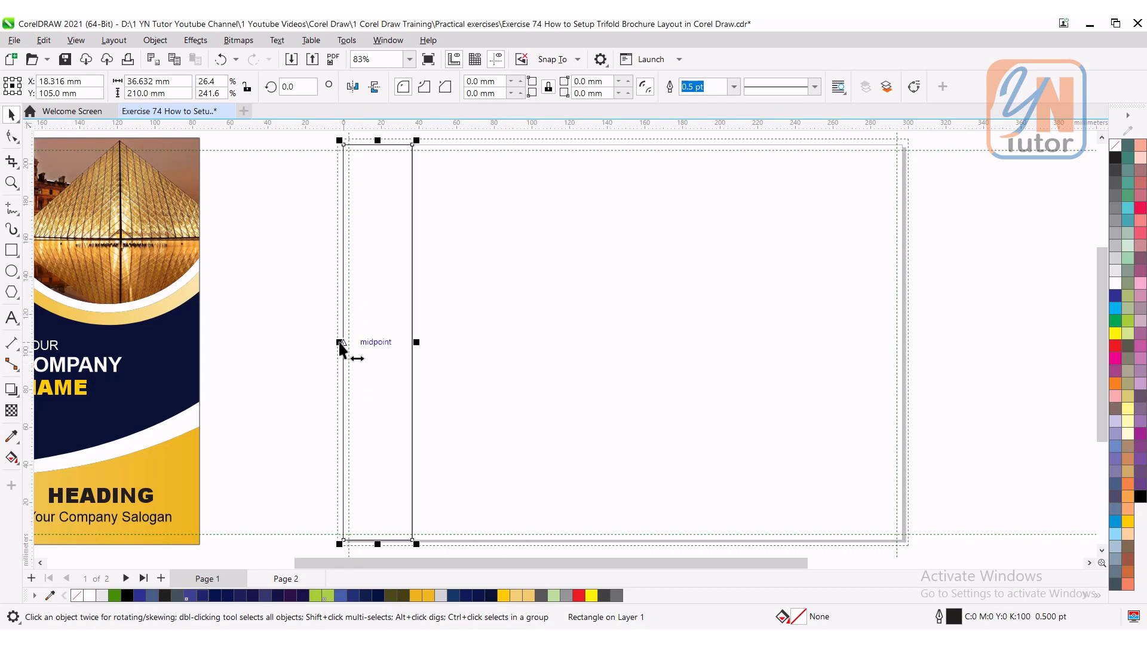
pyautogui.moveTo(344, 343); pyautogui.dragTo(500, 345)
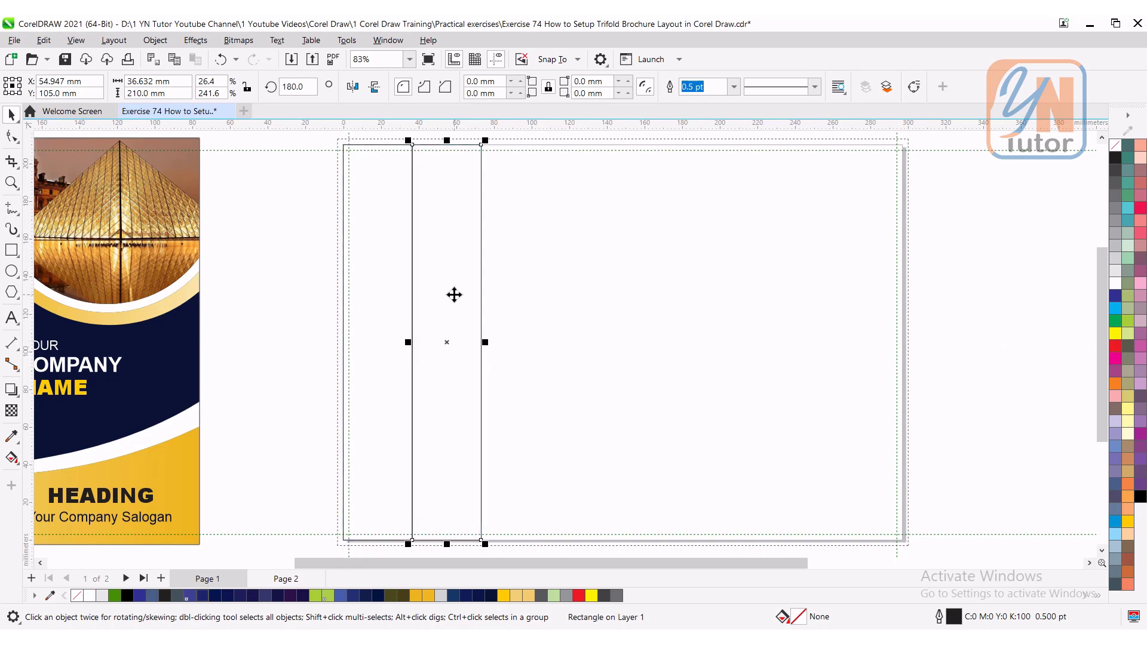
pyautogui.moveTo(408, 342); pyautogui.dragTo(547, 353)
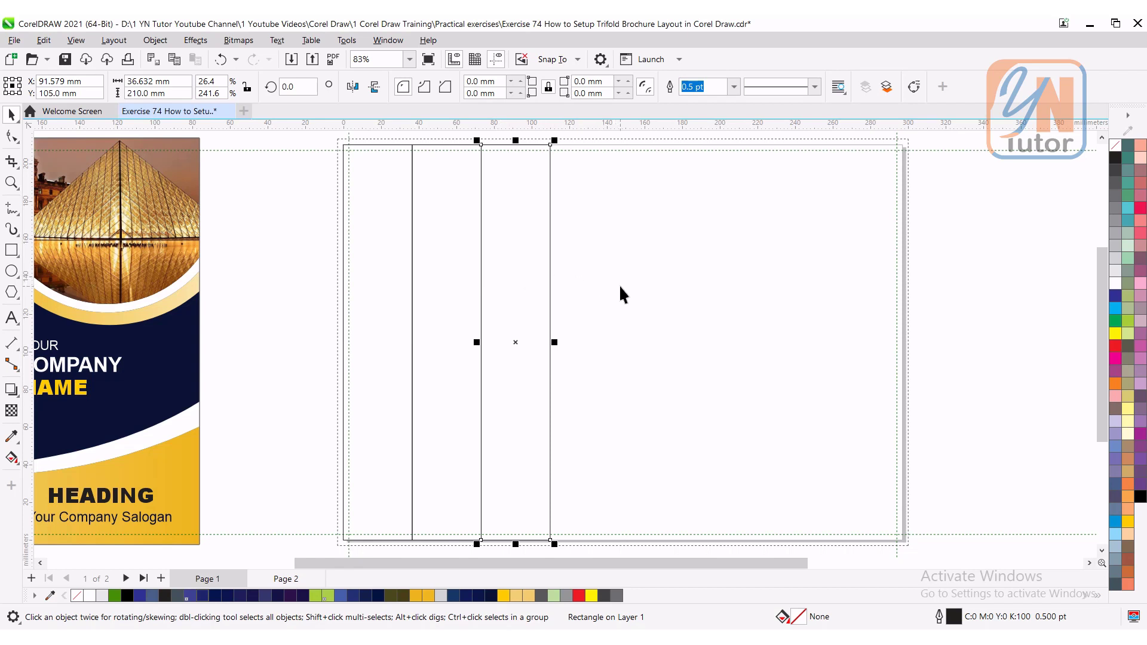
pyautogui.moveTo(619, 285); pyautogui.dragTo(456, 272)
pyautogui.moveTo(386, 258); pyautogui.dragTo(385, 259)
pyautogui.moveTo(553, 347); pyautogui.dragTo(903, 364)
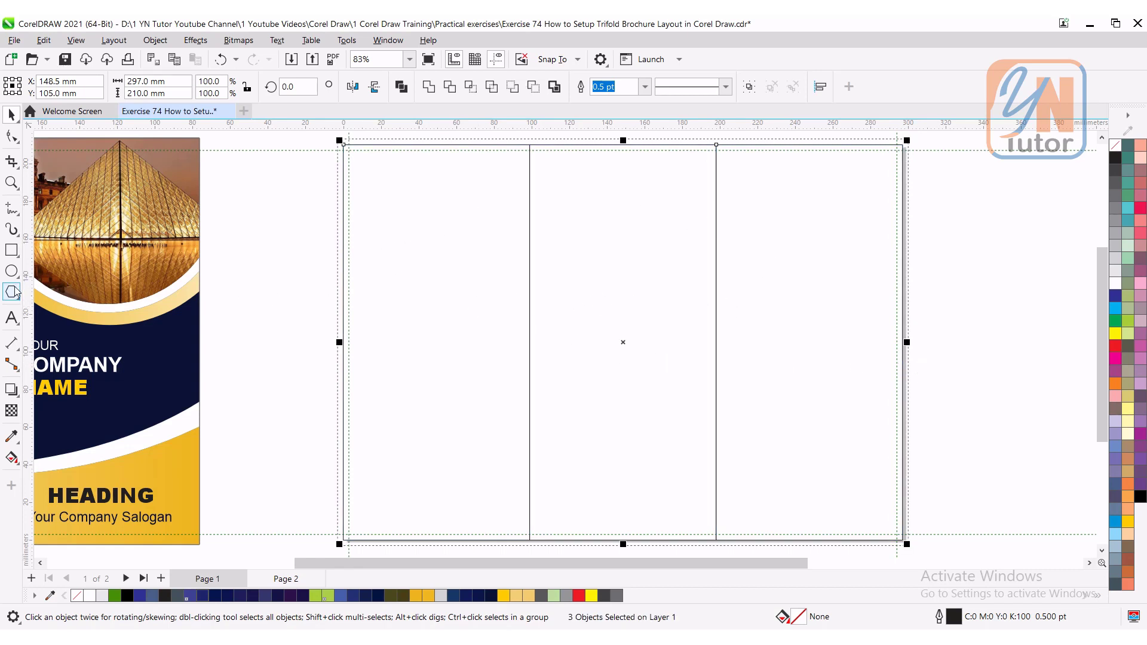
# Step: Select the fold guidelines at 99 mm and 198 mm and bring up the 198 mm guide's context menu
pyautogui.click(530, 362)
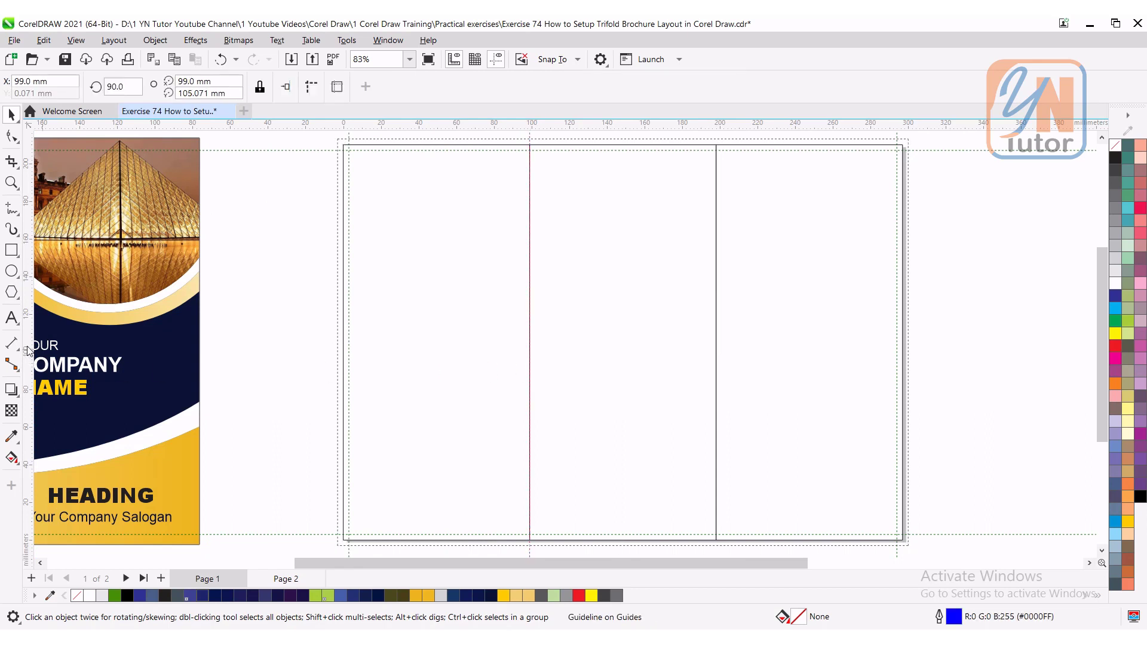
pyautogui.click(716, 403)
pyautogui.scroll(1, 674, 230)
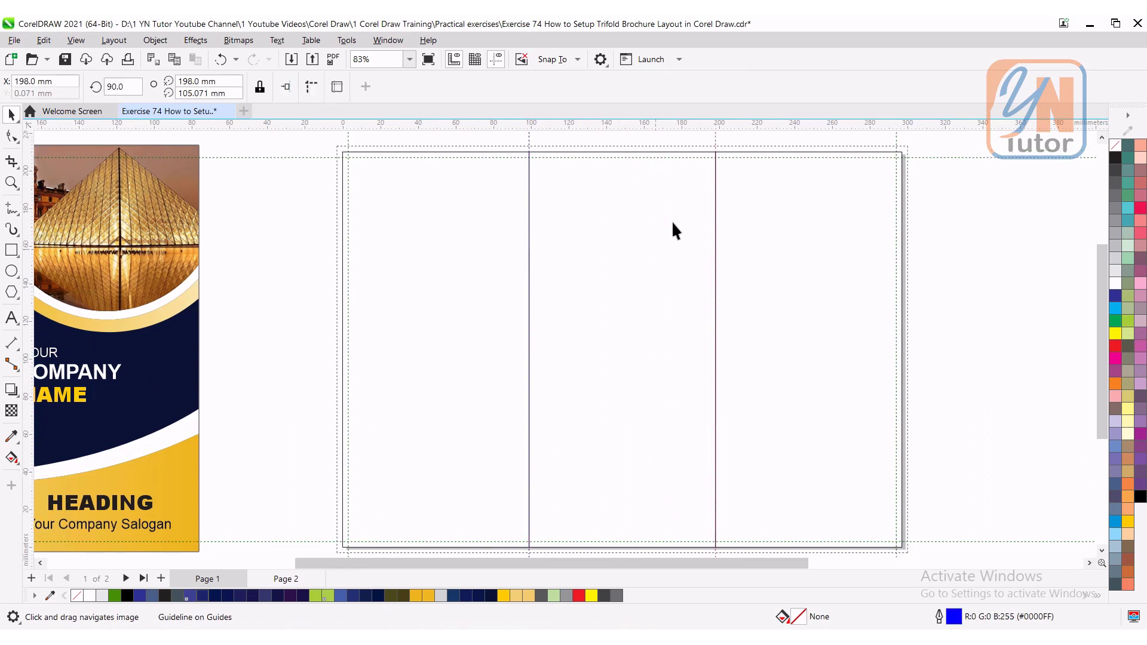
pyautogui.rightClick(716, 139)
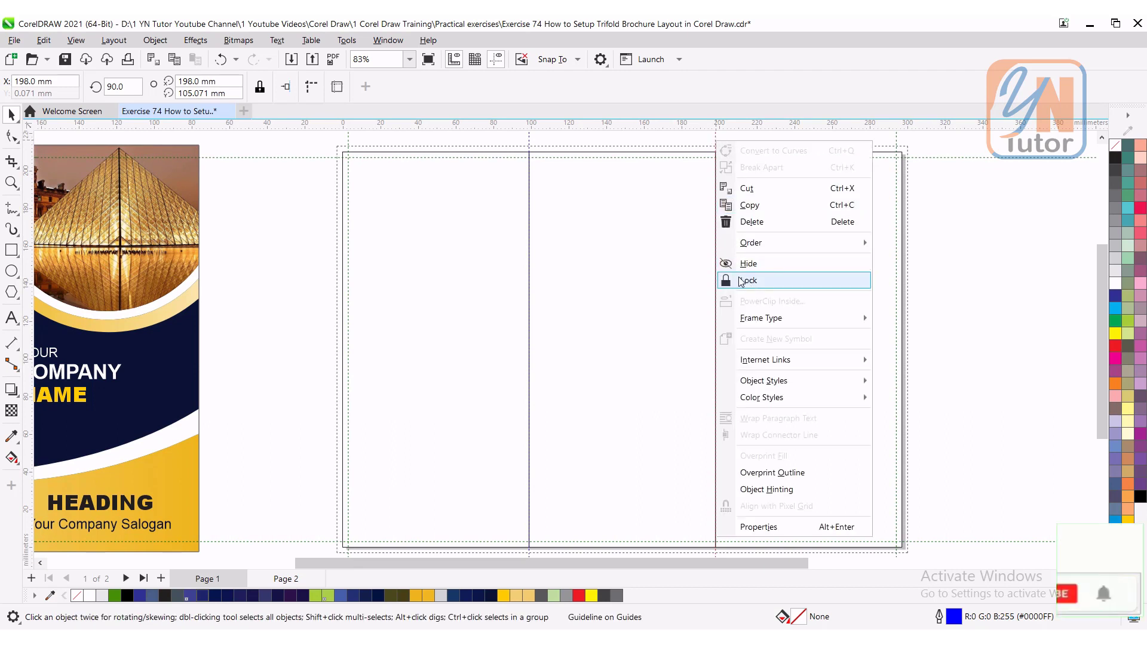
# Step: Lock the 198 mm guide, undo the panel edits, and set the rectangle width to 297/3 mm
pyautogui.click(944, 299)
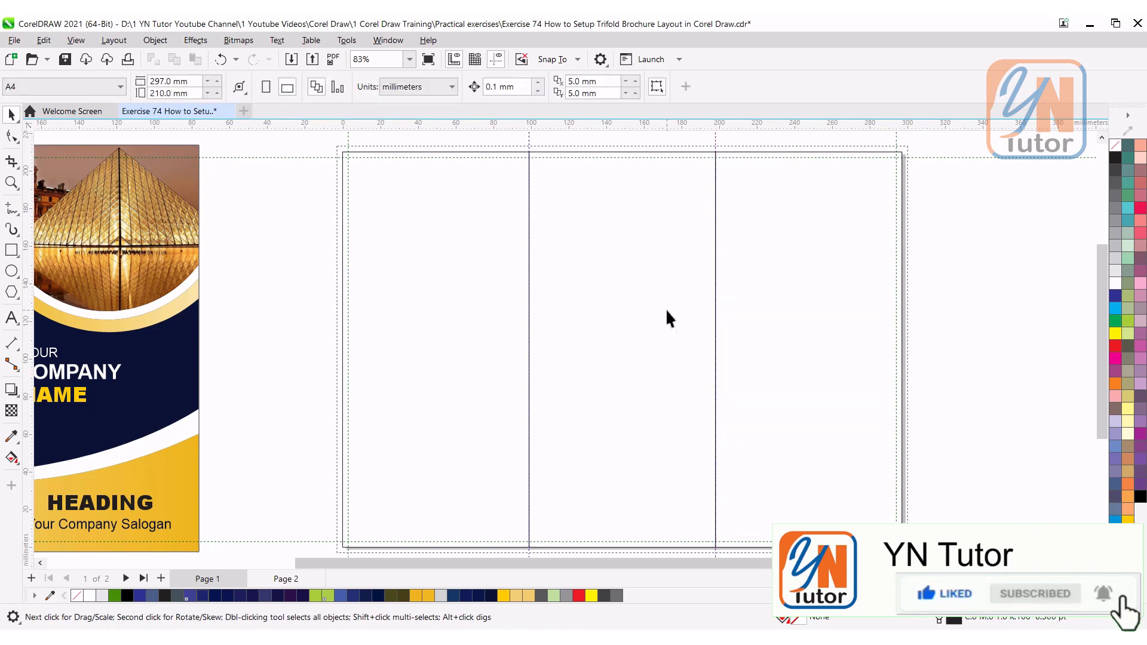
pyautogui.hotkey('ctrl', 'z')
pyautogui.hotkey('ctrl', 'z')
pyautogui.hotkey('ctrl', 'z')
pyautogui.hotkey('ctrl', 'z')
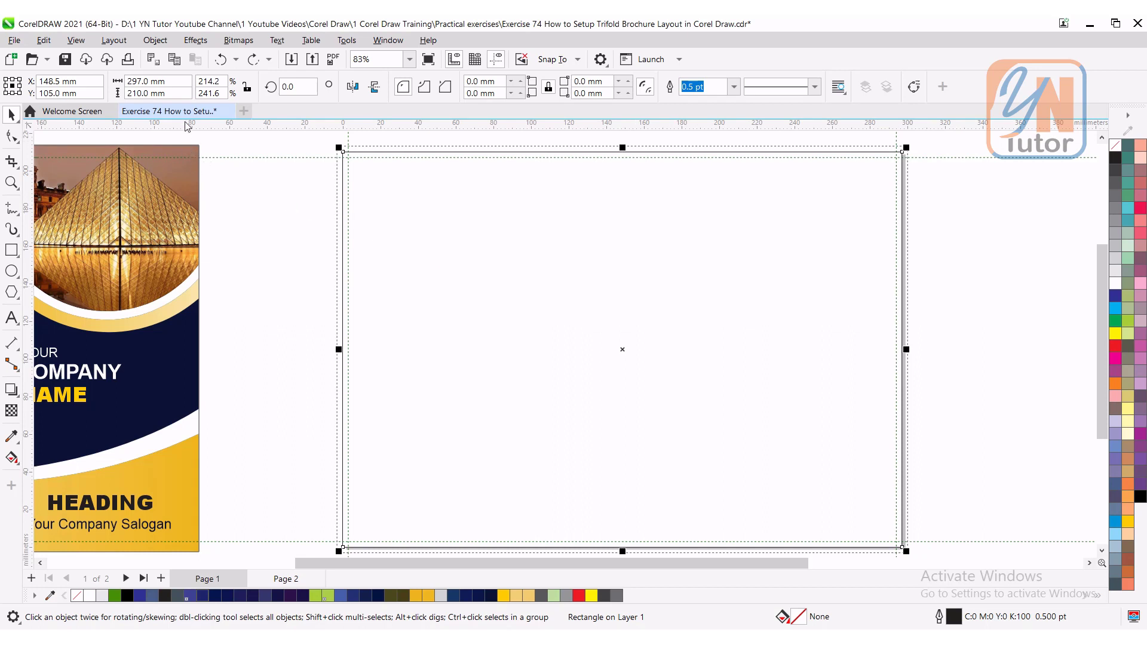
pyautogui.click(174, 81)
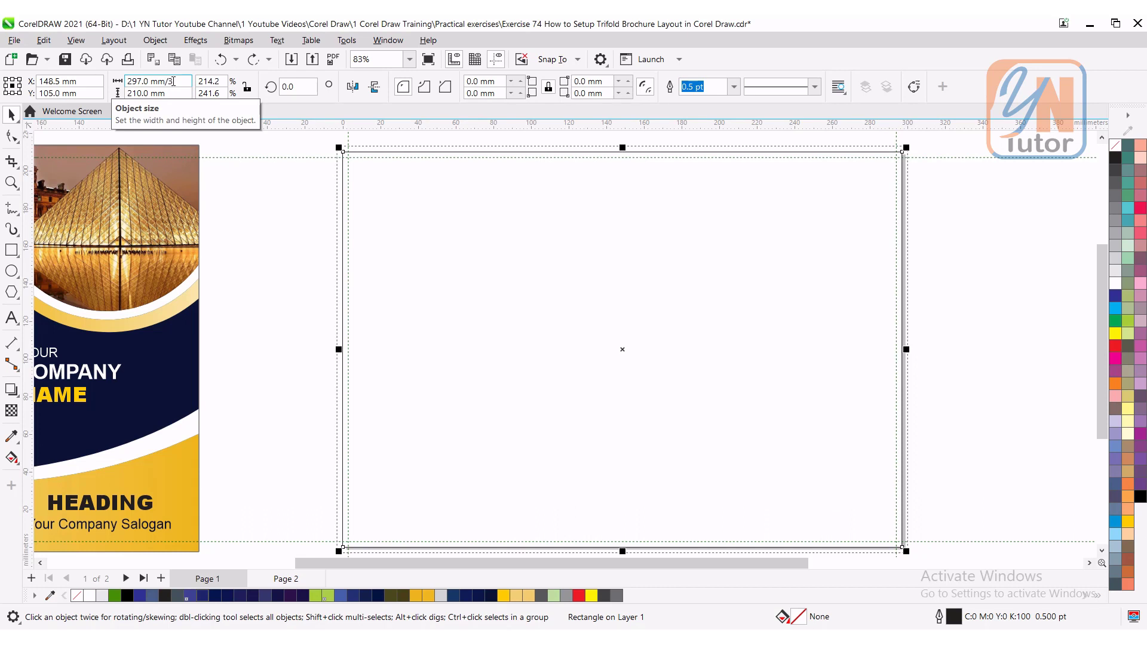
pyautogui.press('Return')
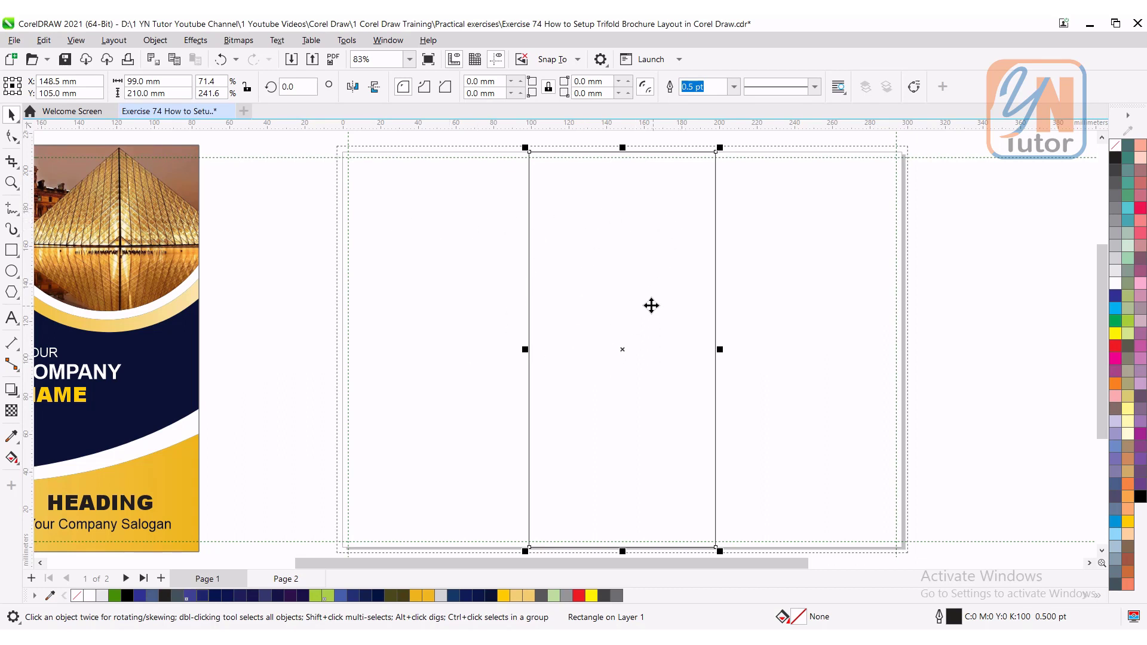
# Step: Add guidelines at the middle panel's edges, then undo them and clear the selection
pyautogui.moveTo(31, 348); pyautogui.dragTo(529, 326)
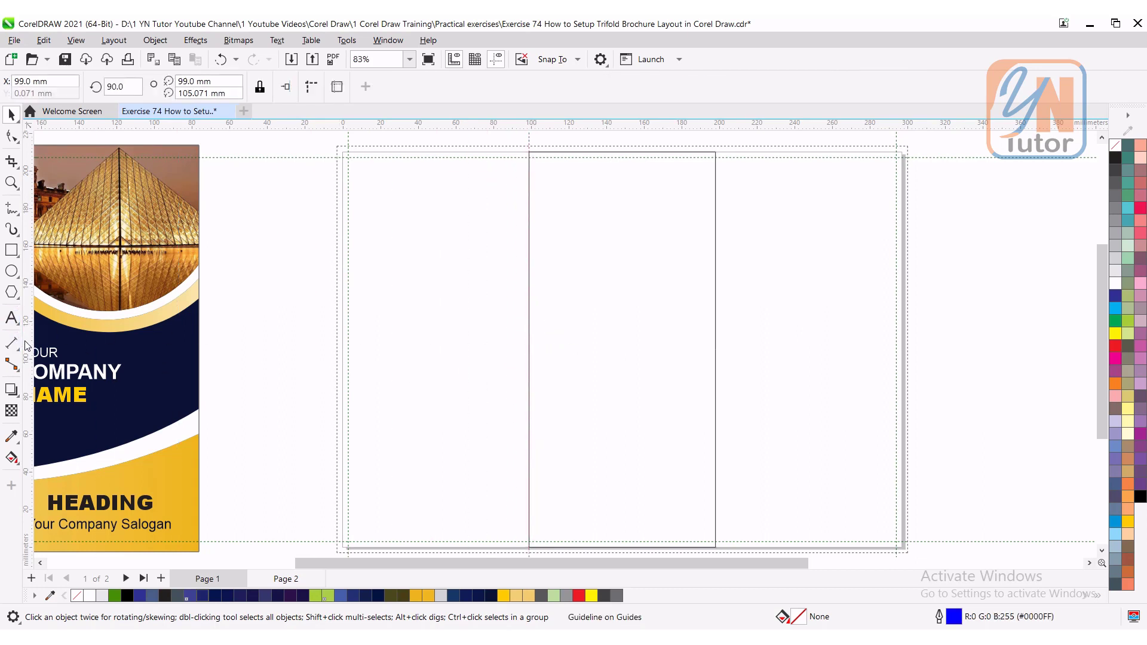
pyautogui.moveTo(27, 345); pyautogui.dragTo(716, 352)
pyautogui.hotkey('ctrl', 'z')
pyautogui.hotkey('ctrl', 'z')
pyautogui.hotkey('ctrl', 'z')
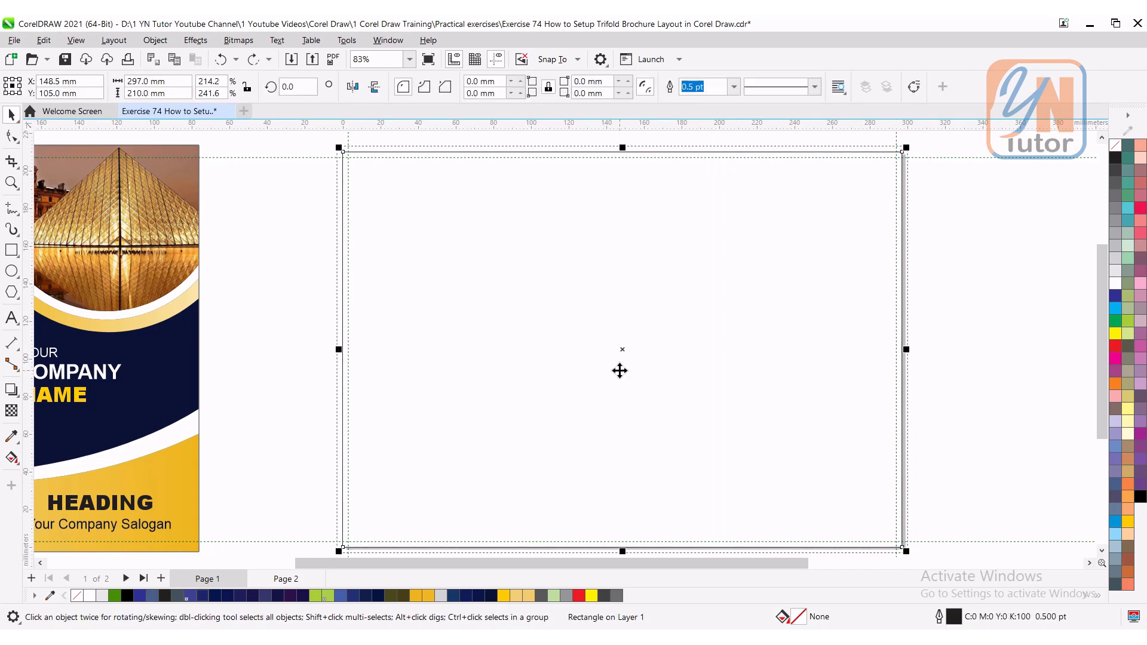
pyautogui.click(435, 264)
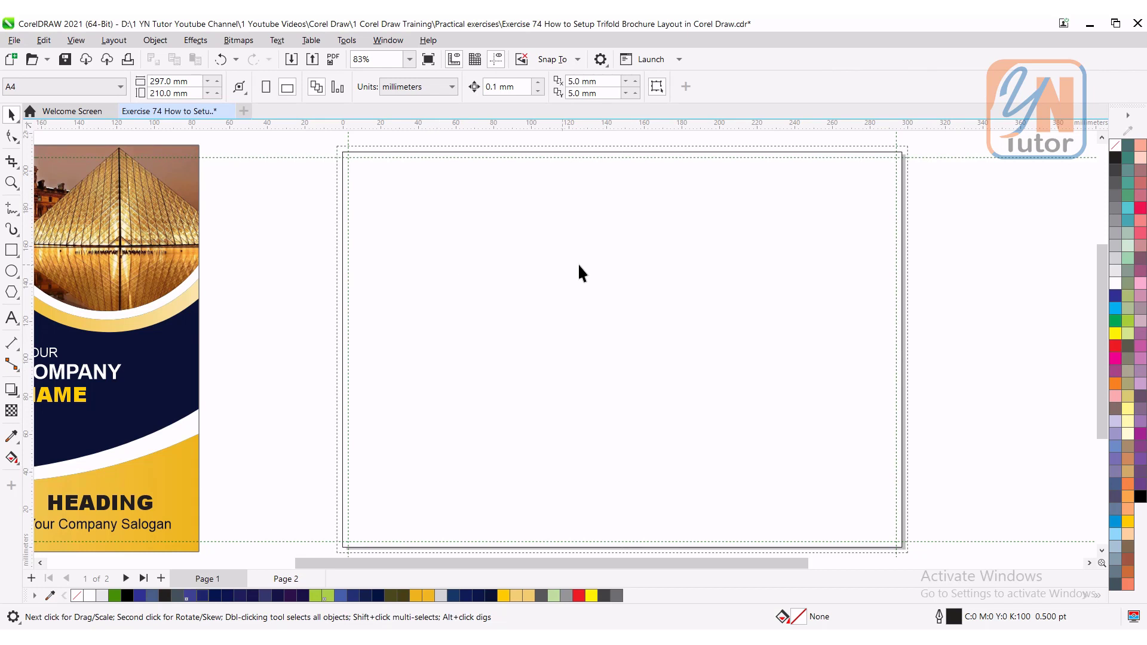
# Step: Draw a three-column graph-paper grid covering the whole page
pyautogui.click(13, 295)
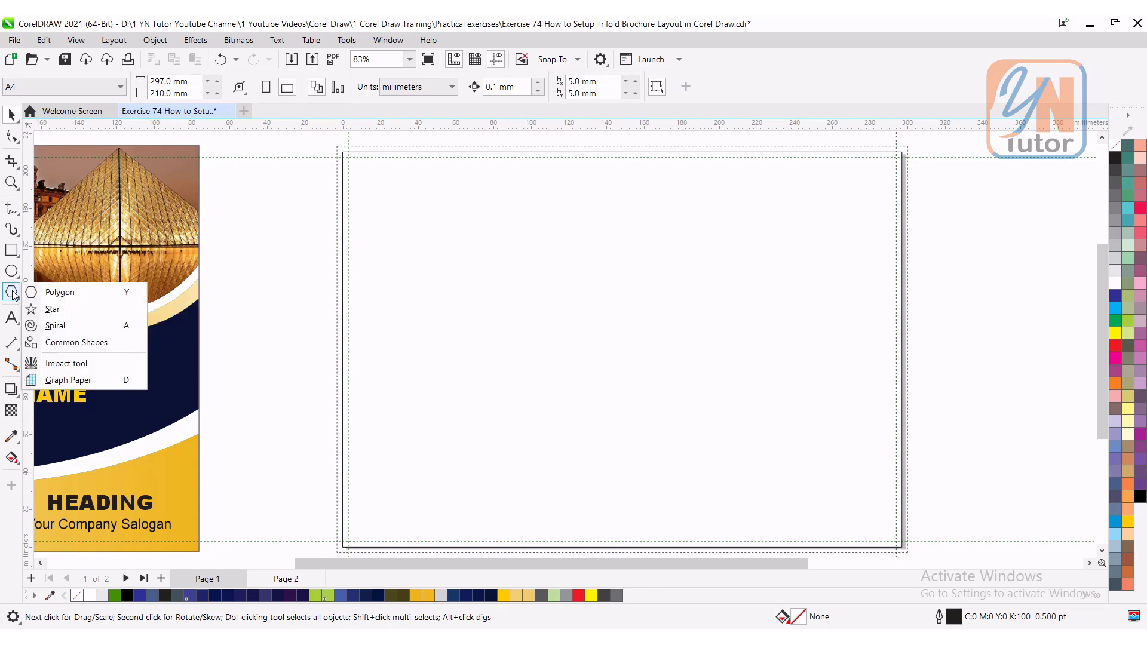
pyautogui.click(60, 381)
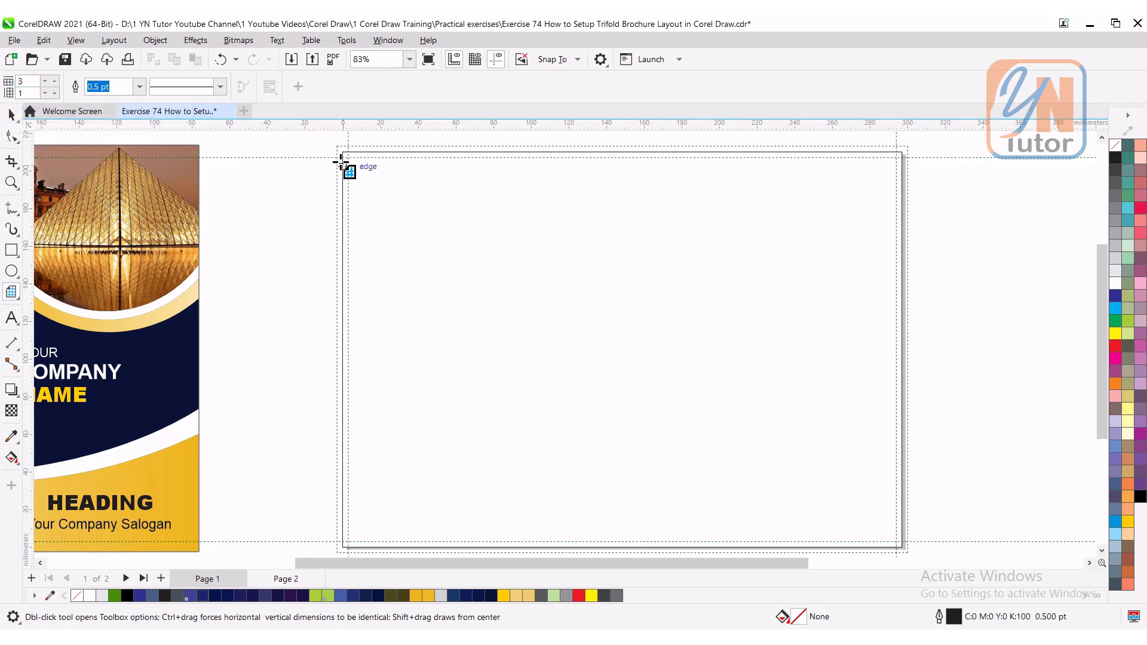
pyautogui.moveTo(343, 151); pyautogui.dragTo(902, 547)
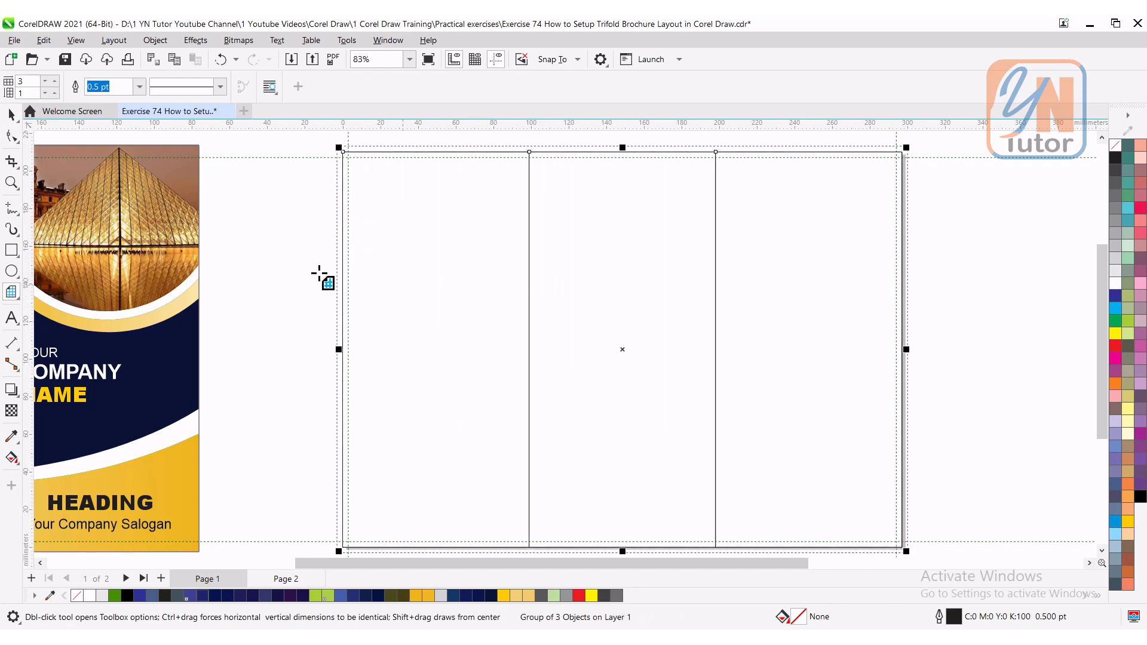
# Step: Pull vertical guides from the ruler onto the panel dividers at 99 mm and 198 mm
pyautogui.click(12, 114)
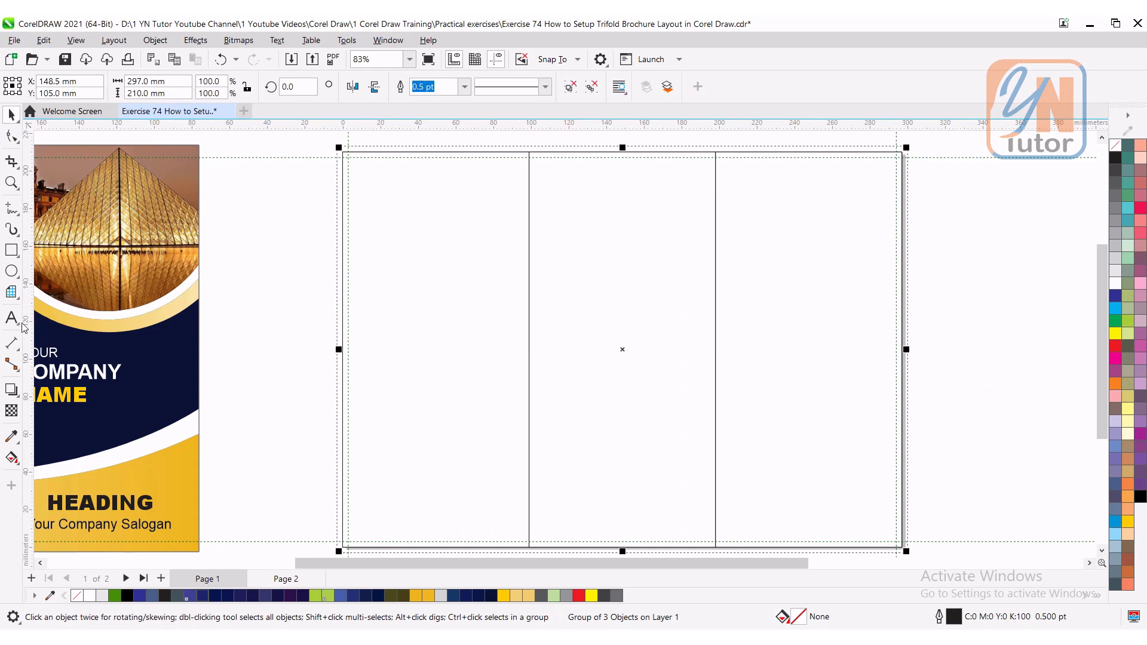
pyautogui.moveTo(24, 333); pyautogui.dragTo(228, 359)
pyautogui.moveTo(528, 377); pyautogui.dragTo(531, 372)
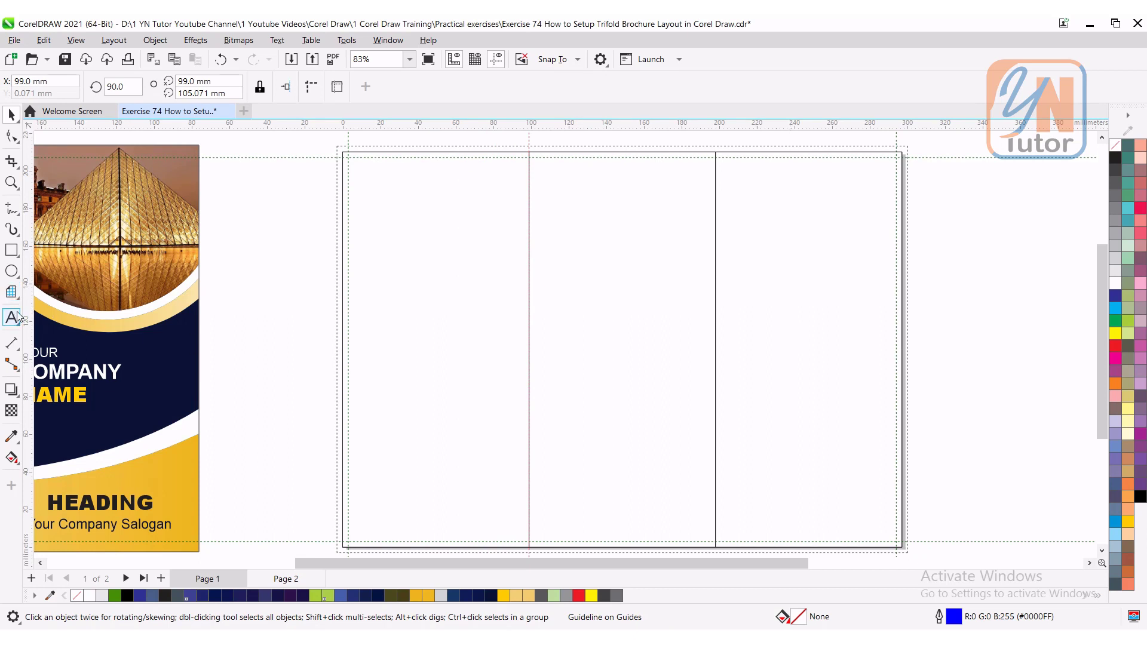
pyautogui.moveTo(52, 299); pyautogui.dragTo(487, 377)
pyautogui.moveTo(723, 375); pyautogui.dragTo(715, 377)
# Step: Lock both the 198 mm and 99 mm fold guides
pyautogui.scroll(1, 707, 184)
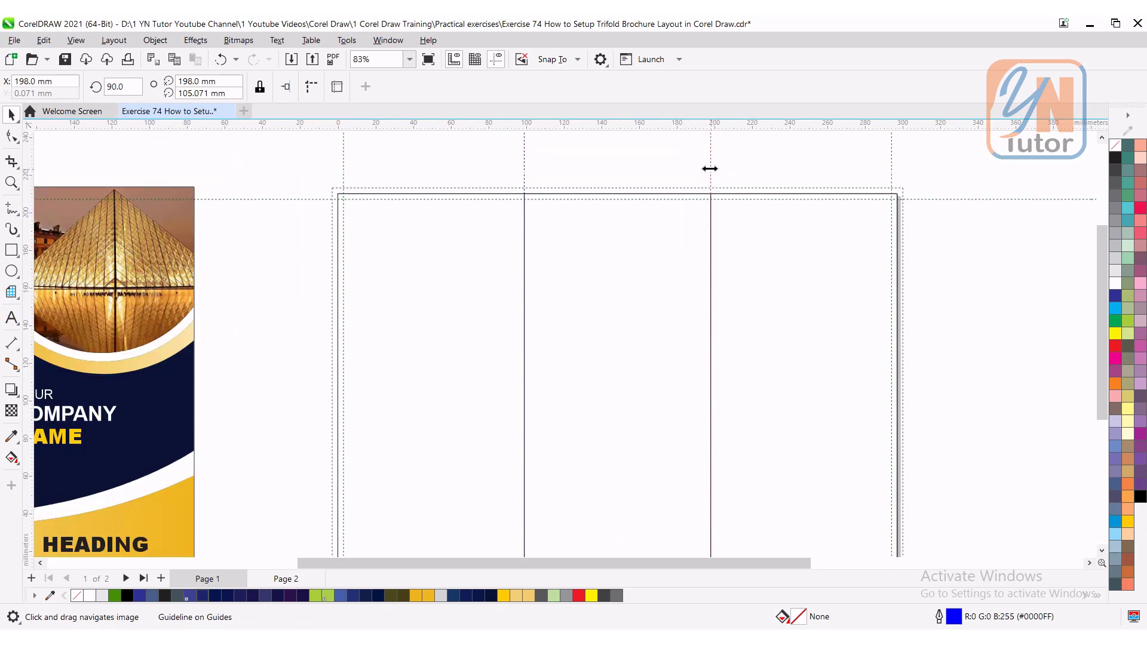
pyautogui.rightClick(710, 168)
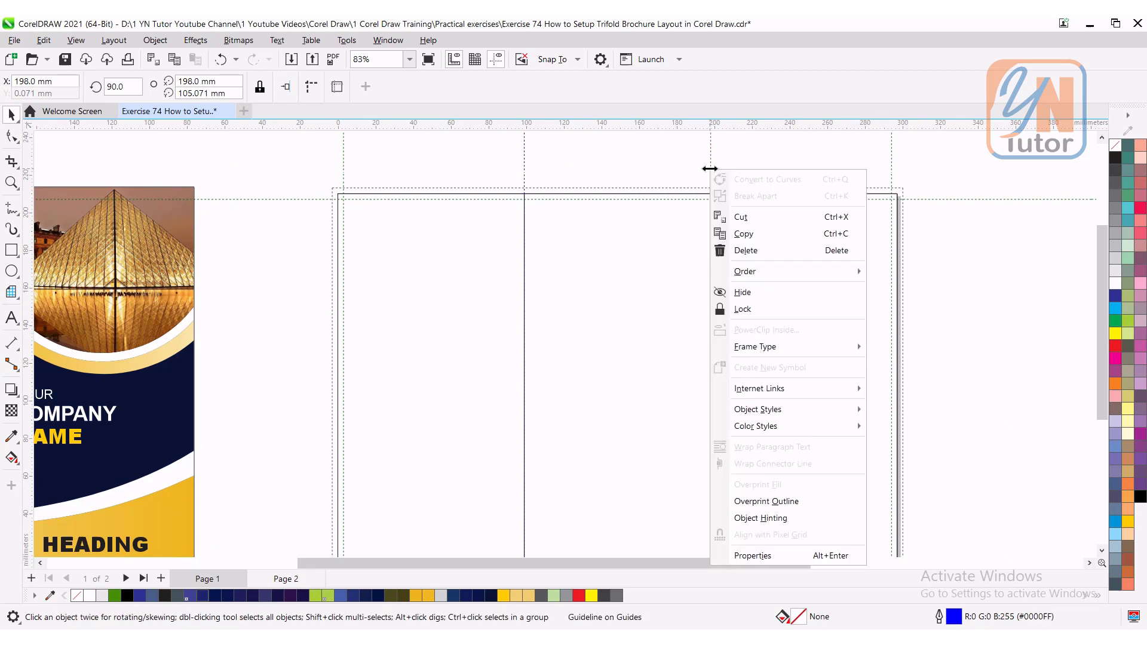
pyautogui.click(741, 308)
pyautogui.rightClick(524, 166)
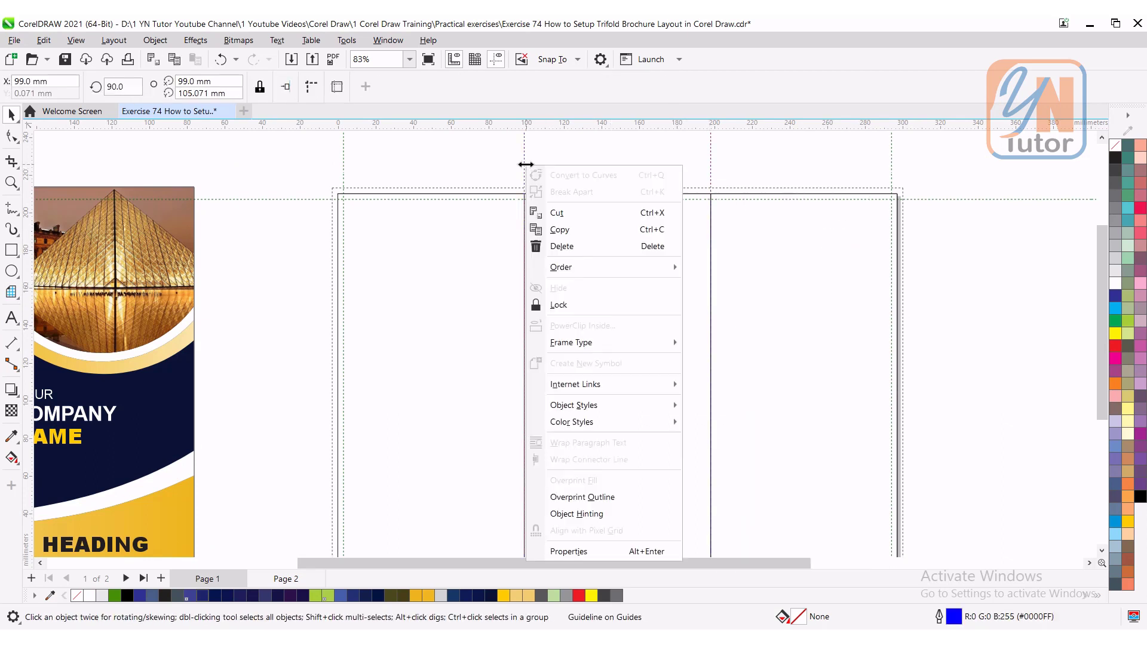
pyautogui.click(556, 305)
# Step: Delete the grouped three panel rectangles, leaving only the locked fold guides
pyautogui.moveTo(596, 316); pyautogui.dragTo(589, 274)
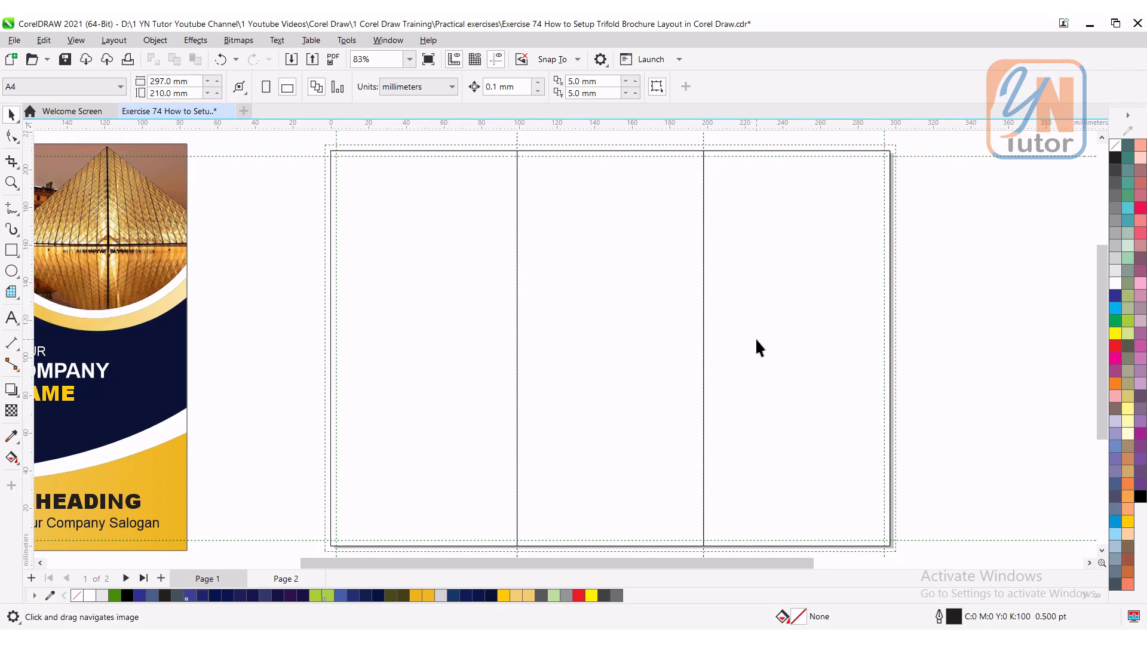
pyautogui.click(11, 293)
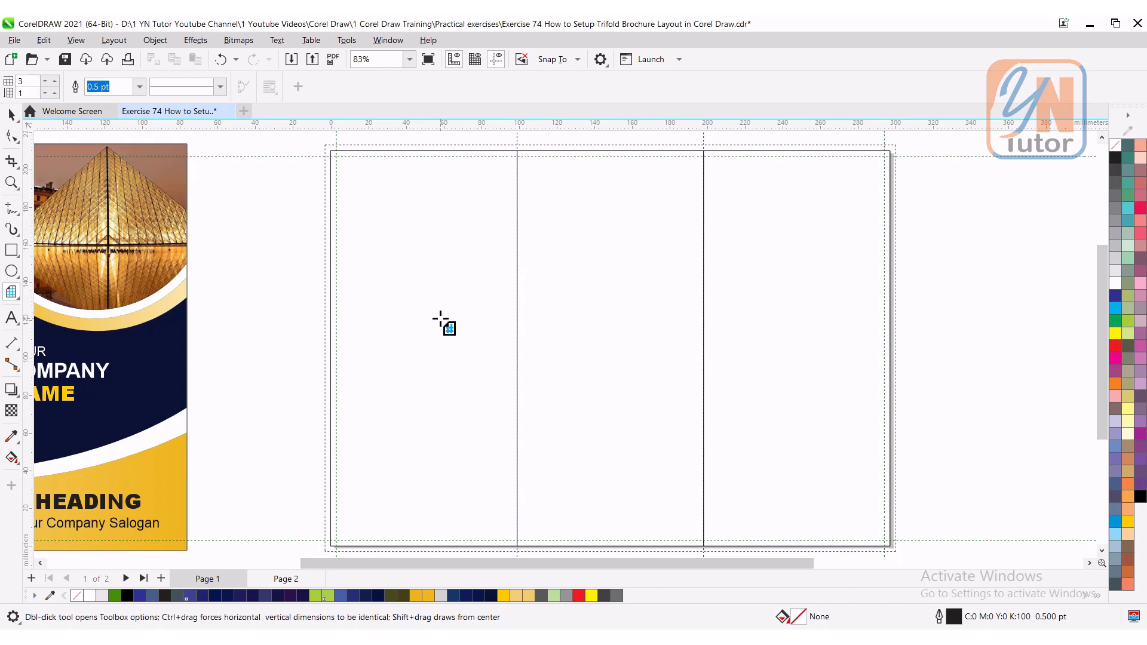
pyautogui.press('space')
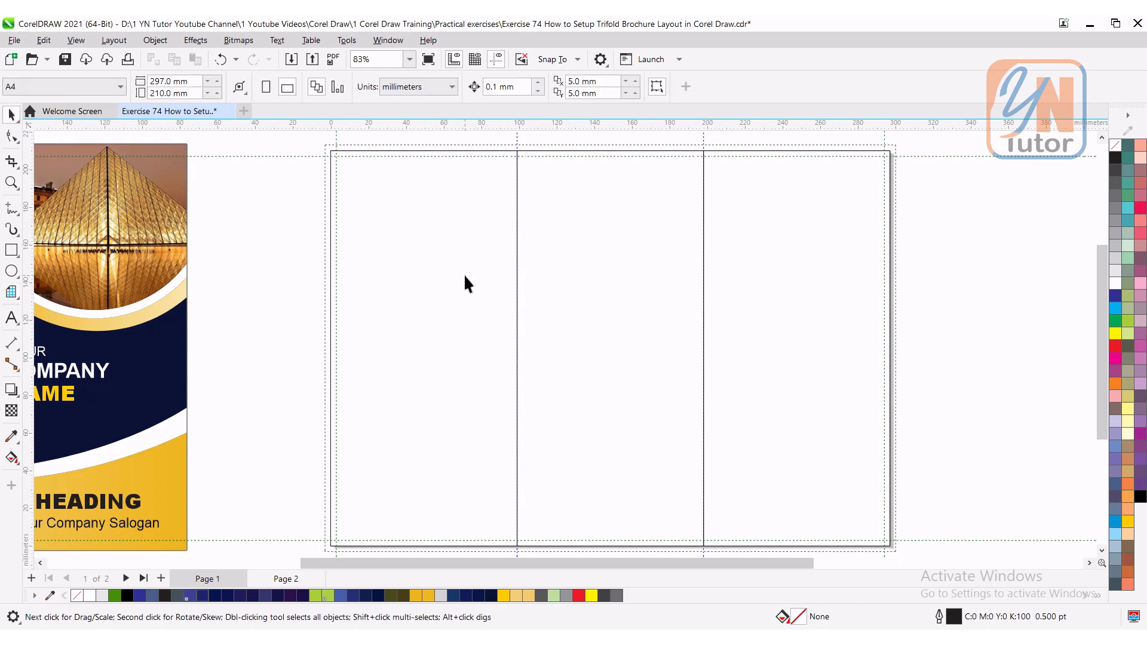
pyautogui.click(465, 281)
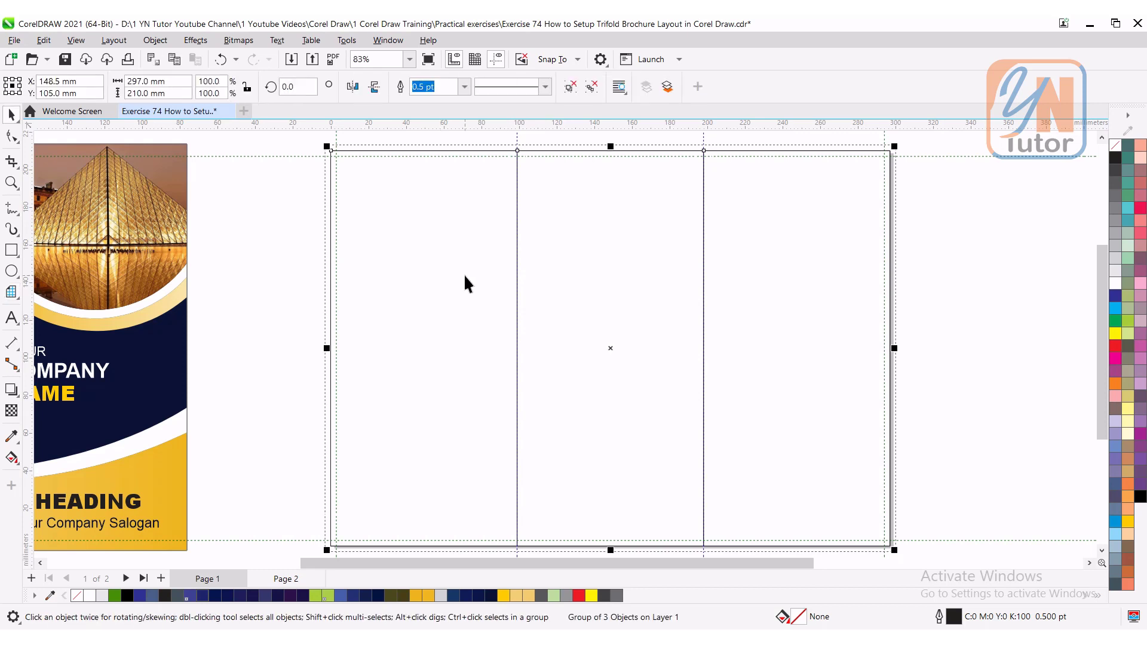
pyautogui.press('Delete')
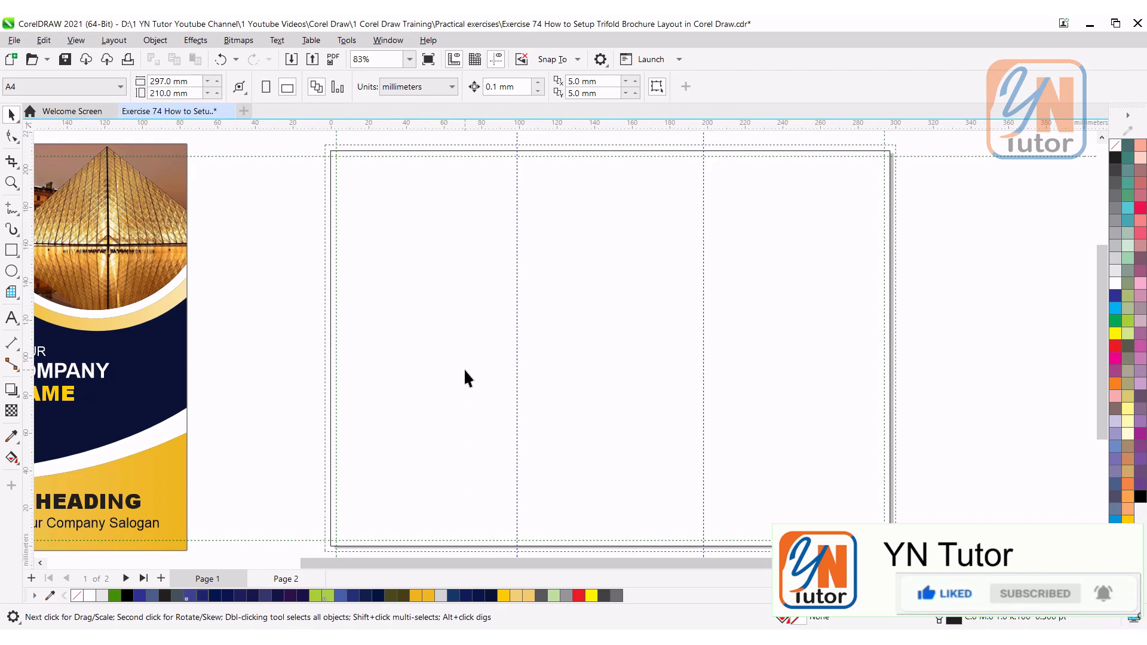
# Step: Draw a rectangle over the page and grow it by 6 mm to 303 × 216 mm
pyautogui.click(11, 250)
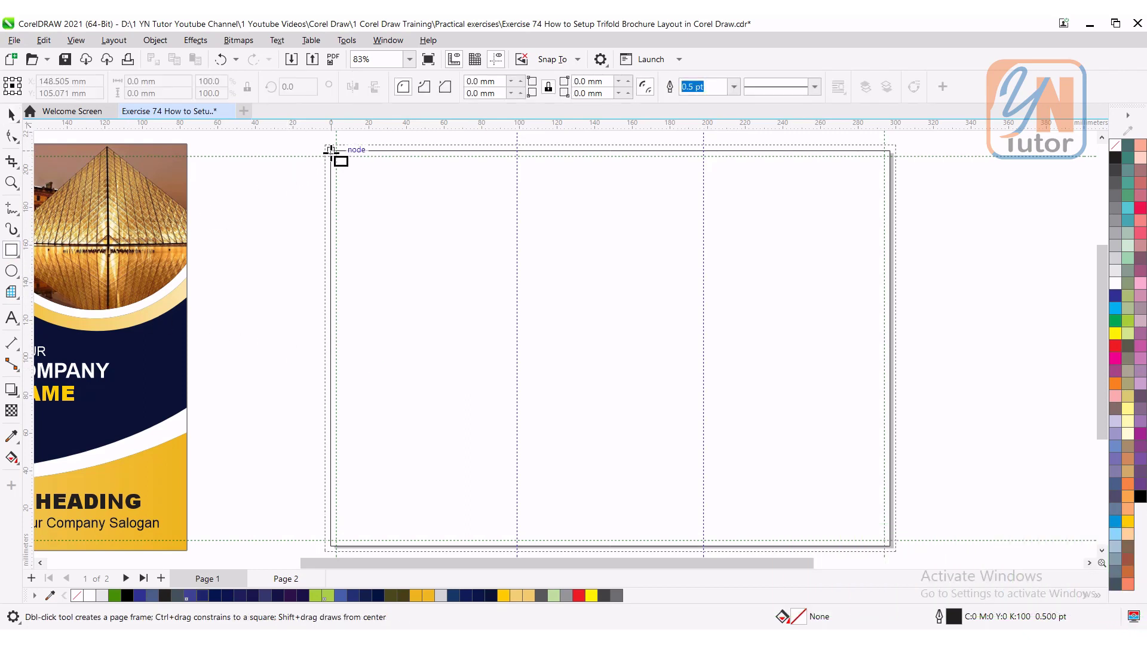
pyautogui.moveTo(333, 154); pyautogui.dragTo(890, 546)
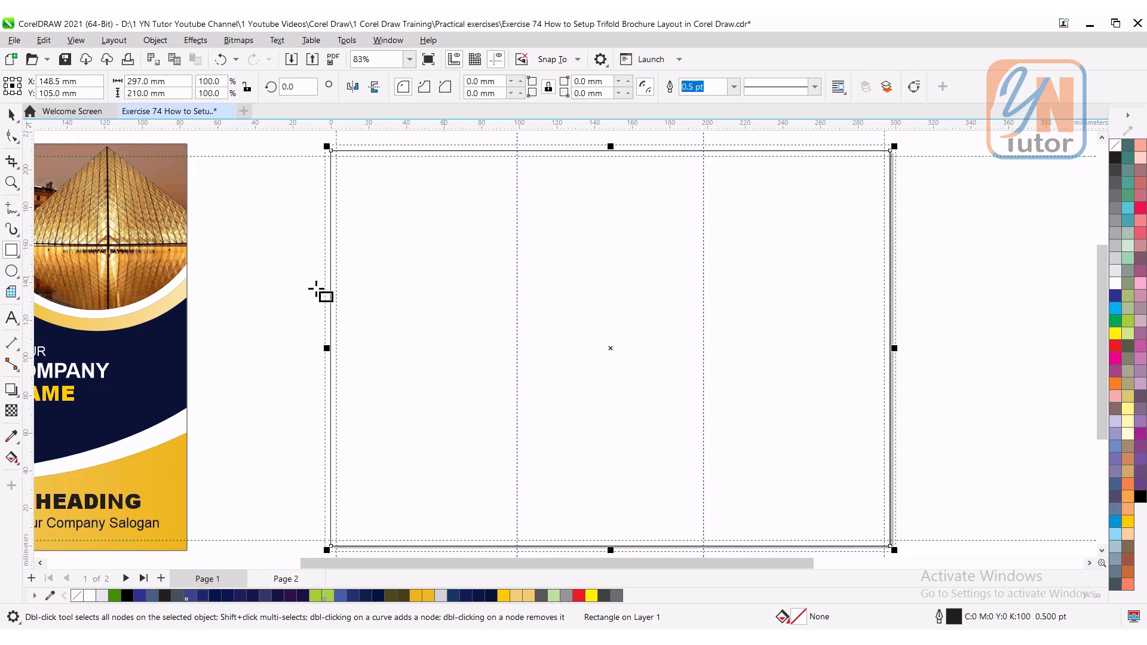
pyautogui.click(168, 81)
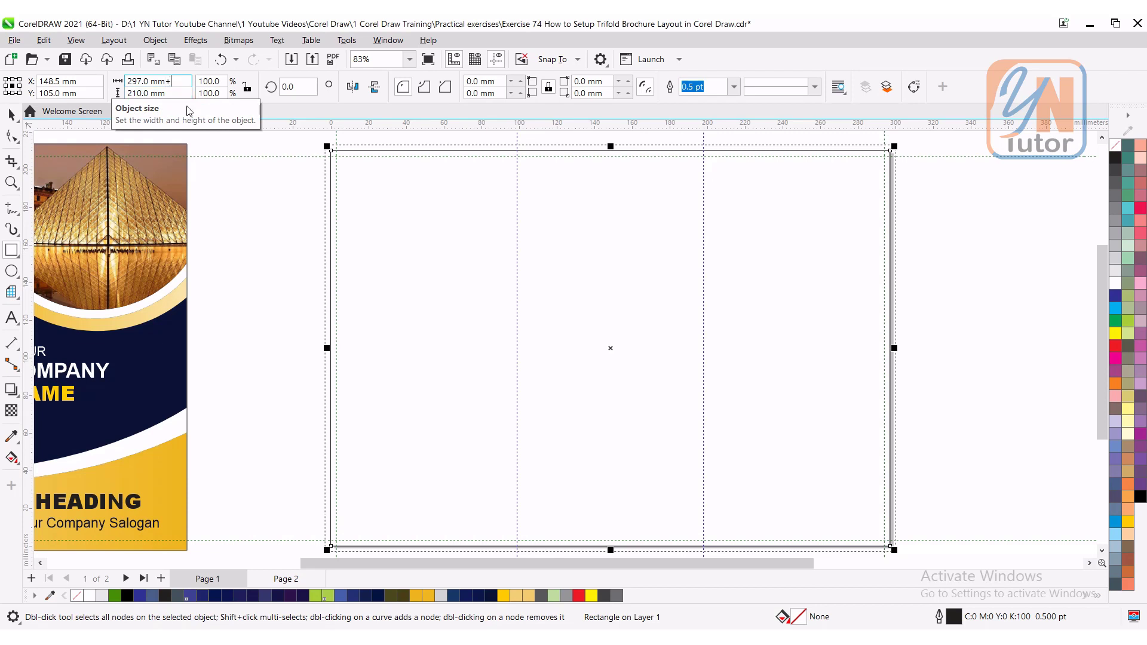
pyautogui.write('+6')
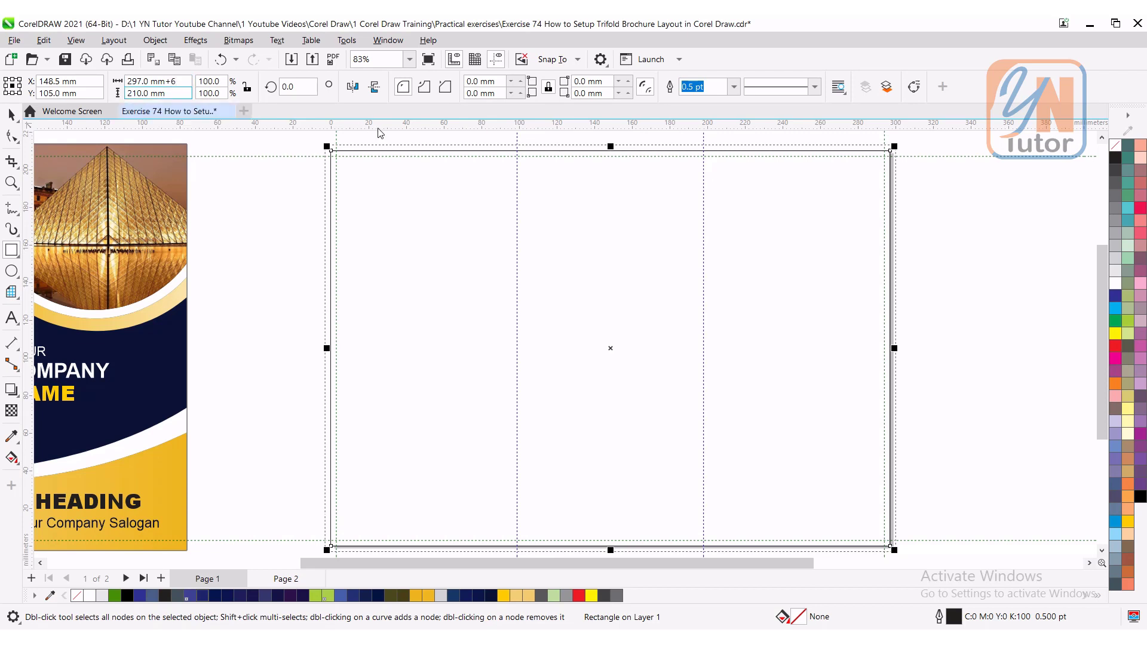
pyautogui.write('+6')
pyautogui.press('Return')
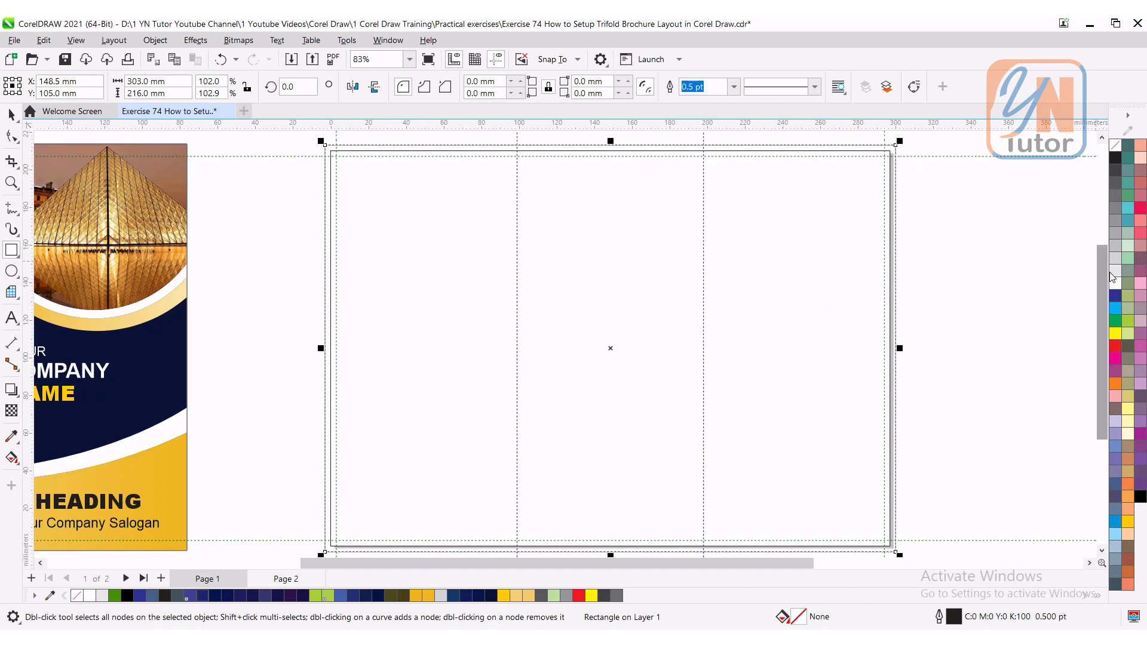
# Step: Fill the bleed rectangle with 10% Black and make it 50% transparent
pyautogui.click(1115, 277)
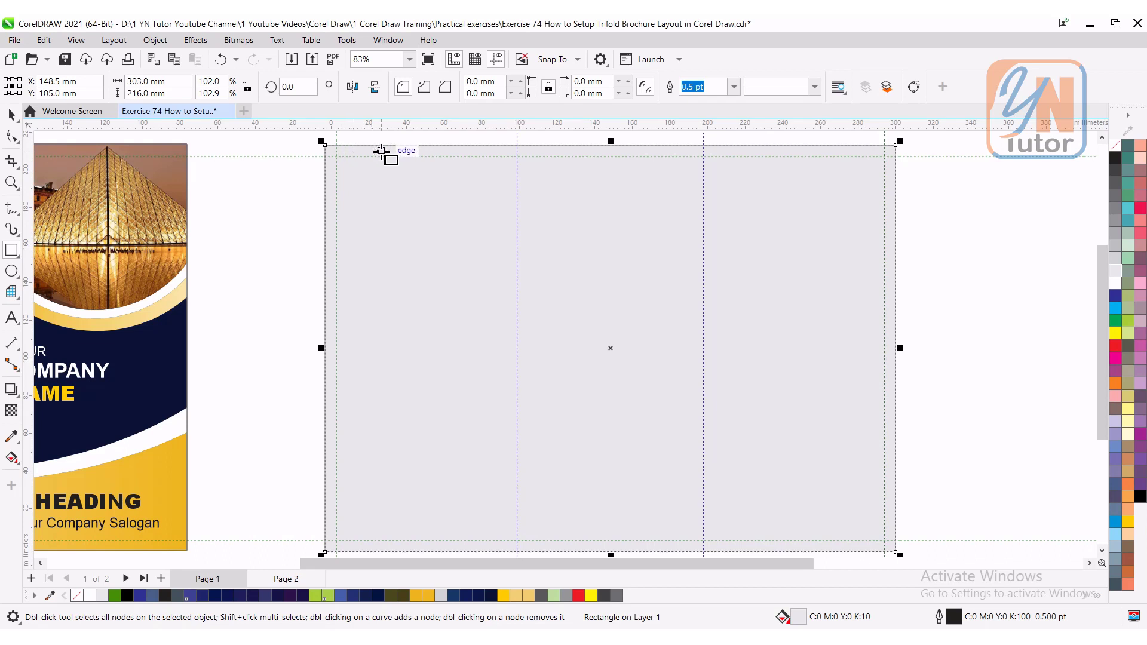
pyautogui.click(11, 411)
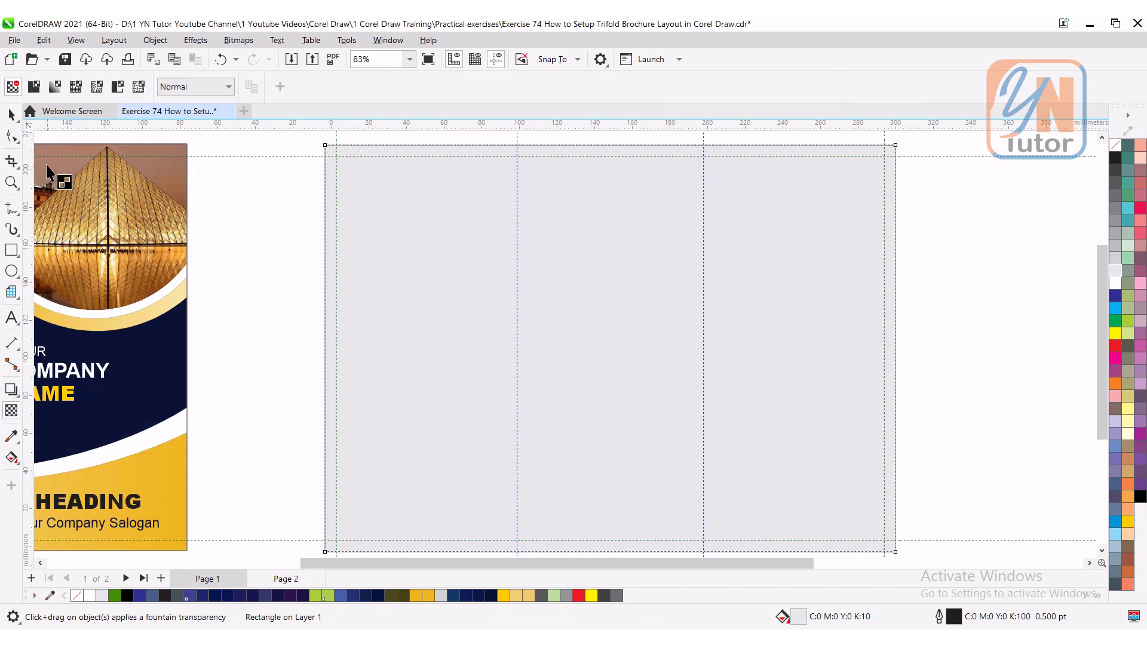
pyautogui.click(34, 87)
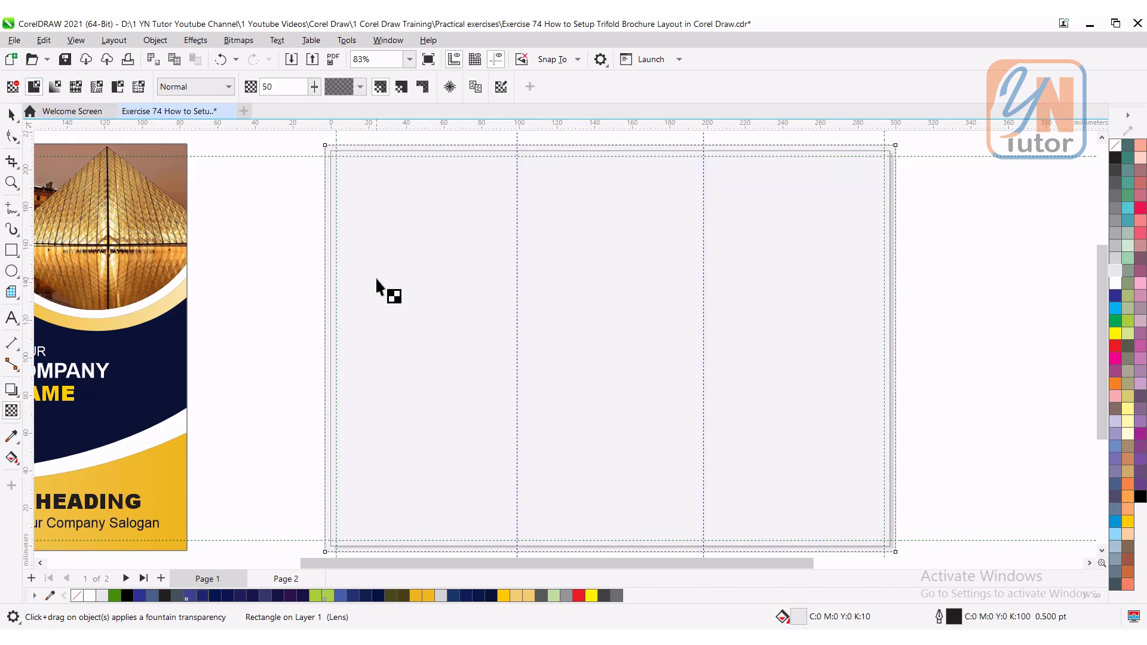
# Step: Add guides on the page's left and right edges plus a horizontal border guide
pyautogui.click(417, 151)
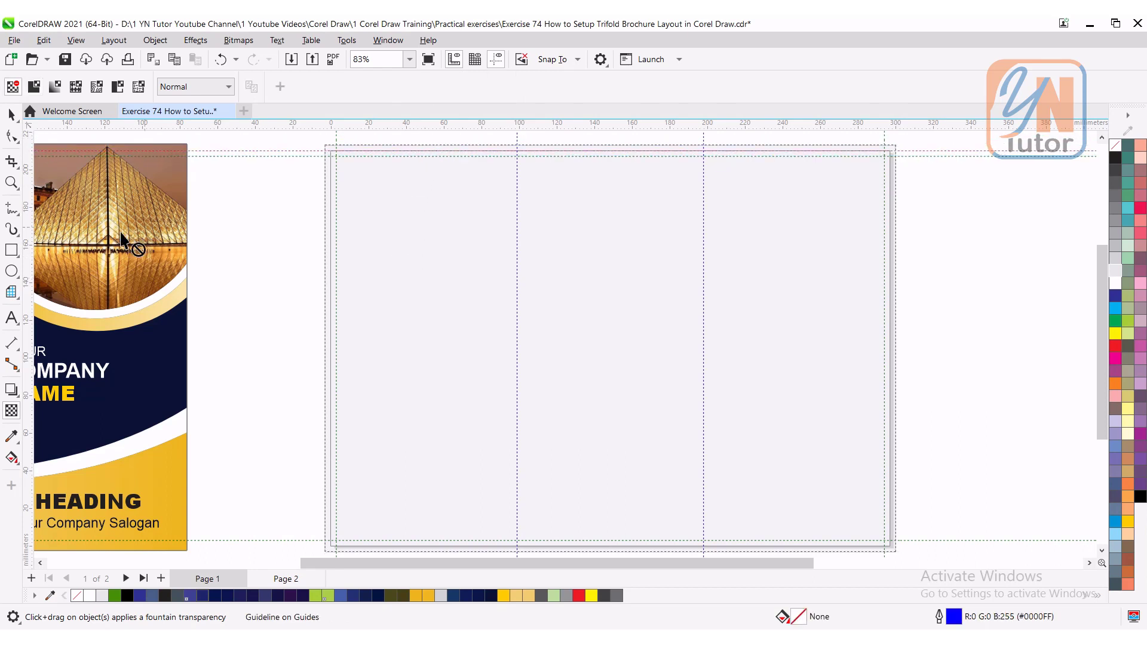
pyautogui.moveTo(27, 275); pyautogui.dragTo(331, 309)
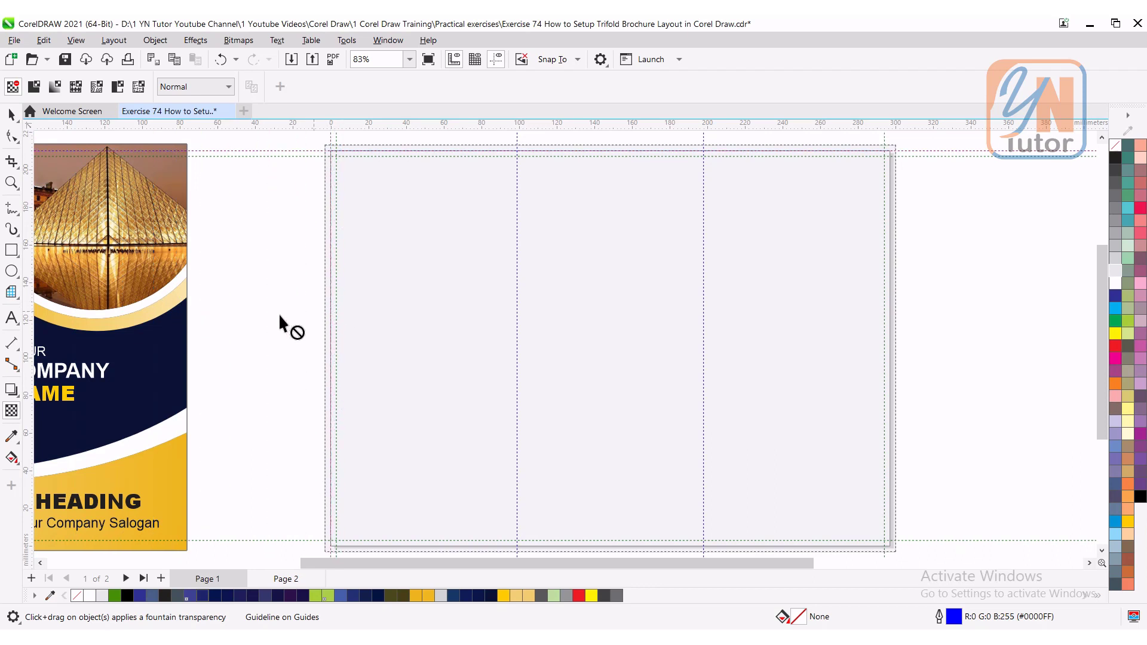
pyautogui.moveTo(31, 317); pyautogui.dragTo(891, 356)
pyautogui.moveTo(392, 127); pyautogui.dragTo(388, 546)
# Step: Set the grey bleed rectangle to No Transparency so it is solid light grey
pyautogui.click(12, 114)
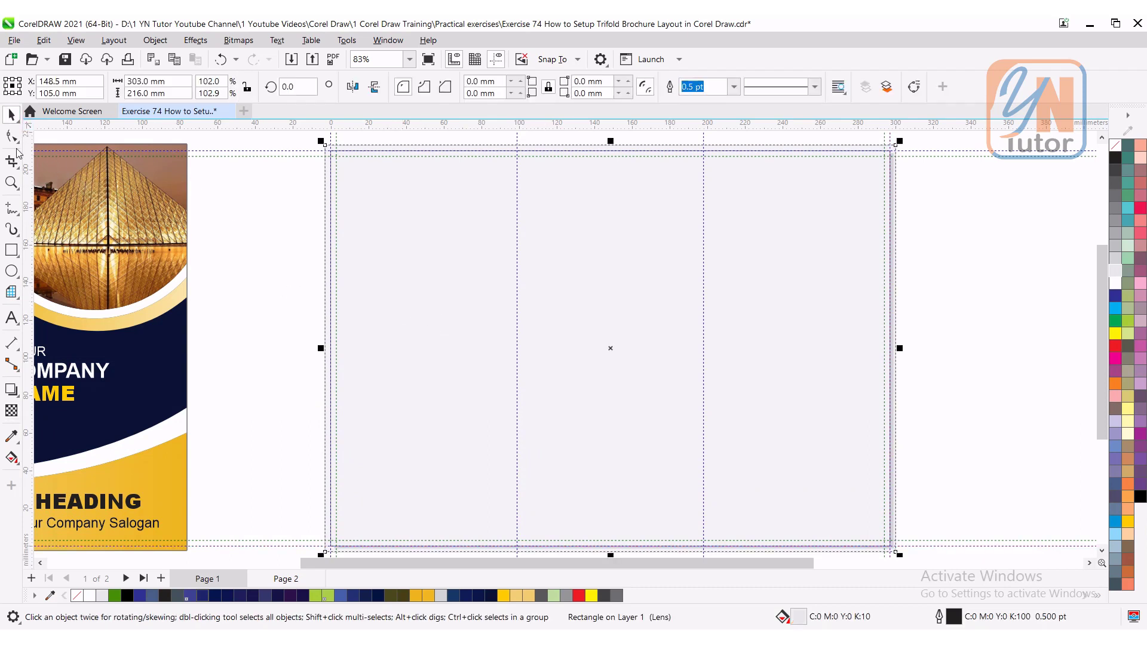
pyautogui.click(11, 411)
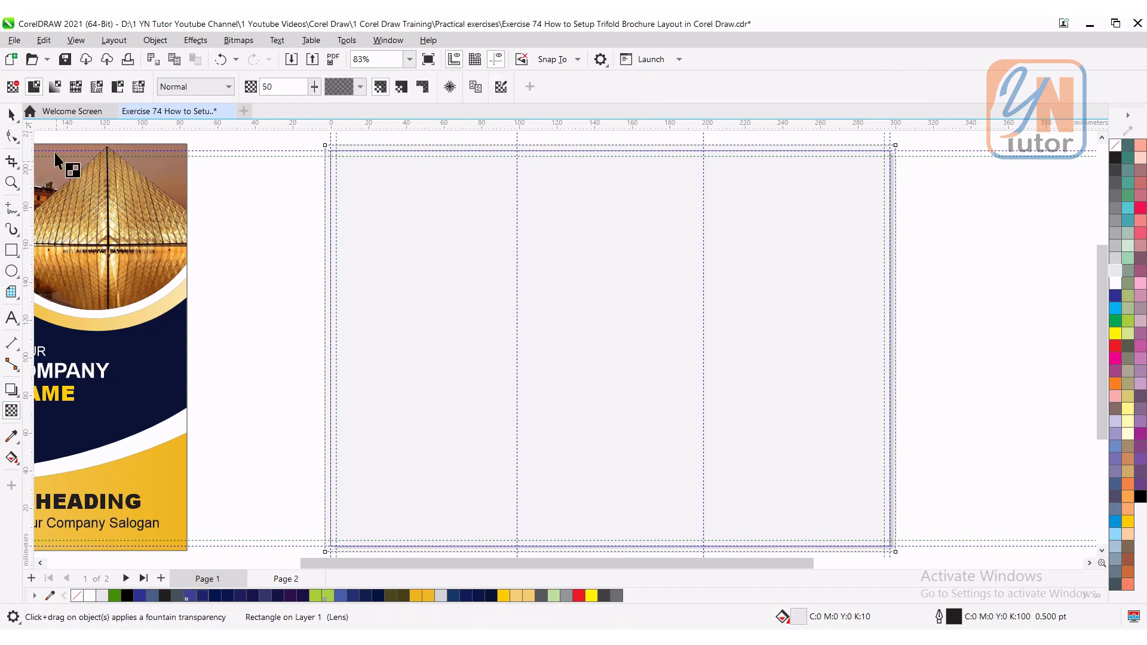
pyautogui.click(13, 87)
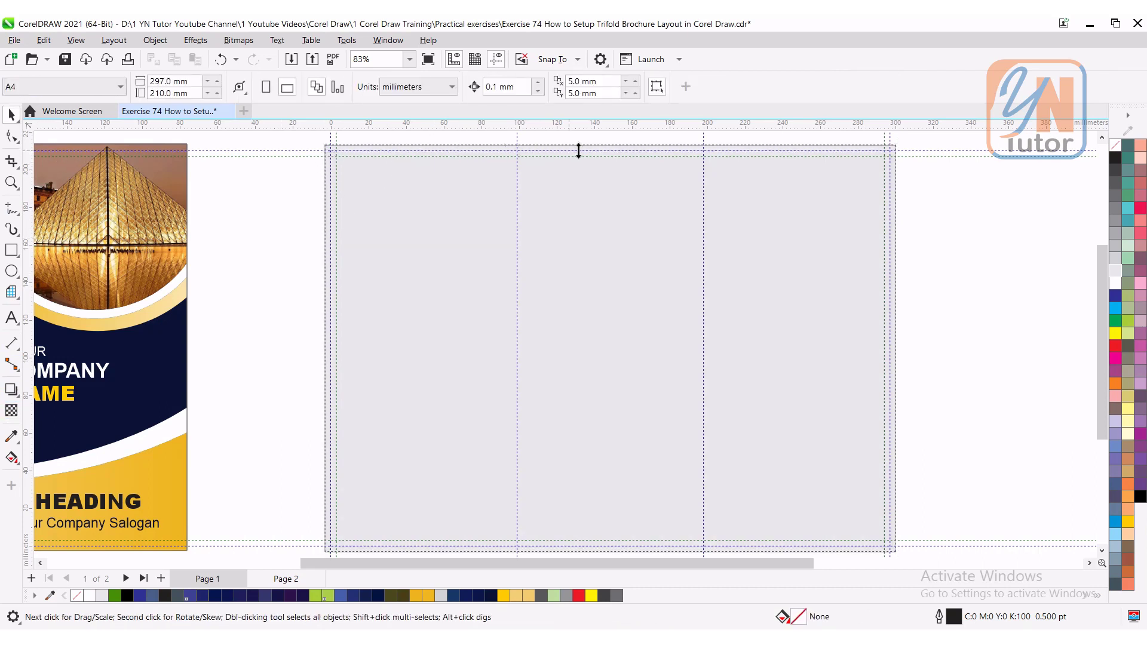
pyautogui.scroll(-1, 389, 212)
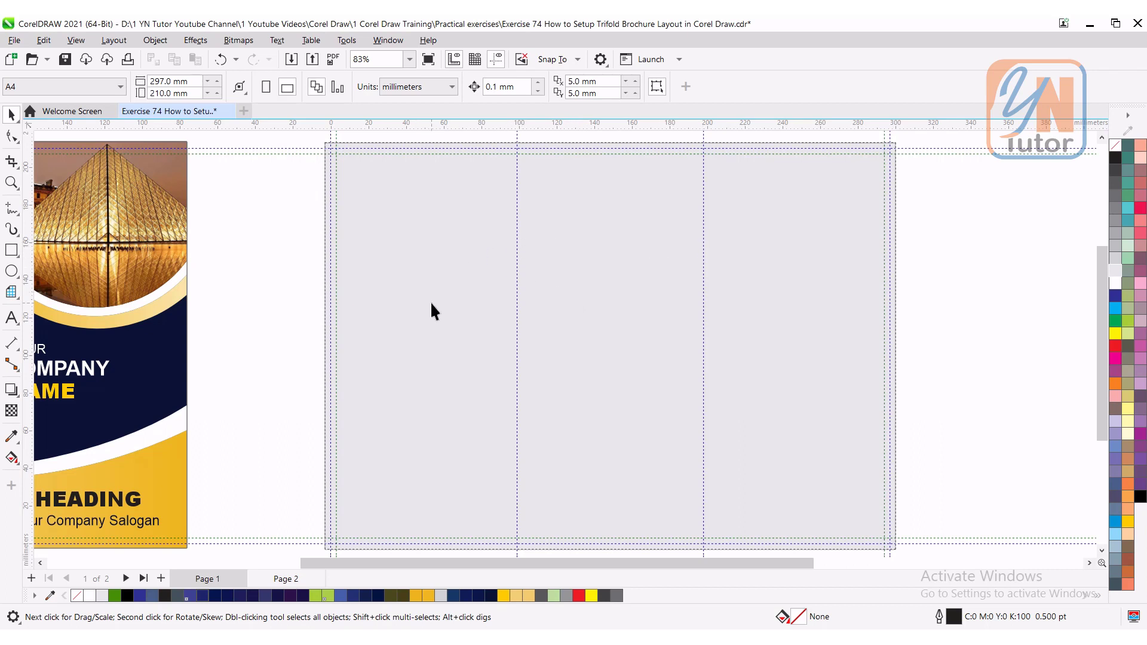
pyautogui.middleClick(594, 309)
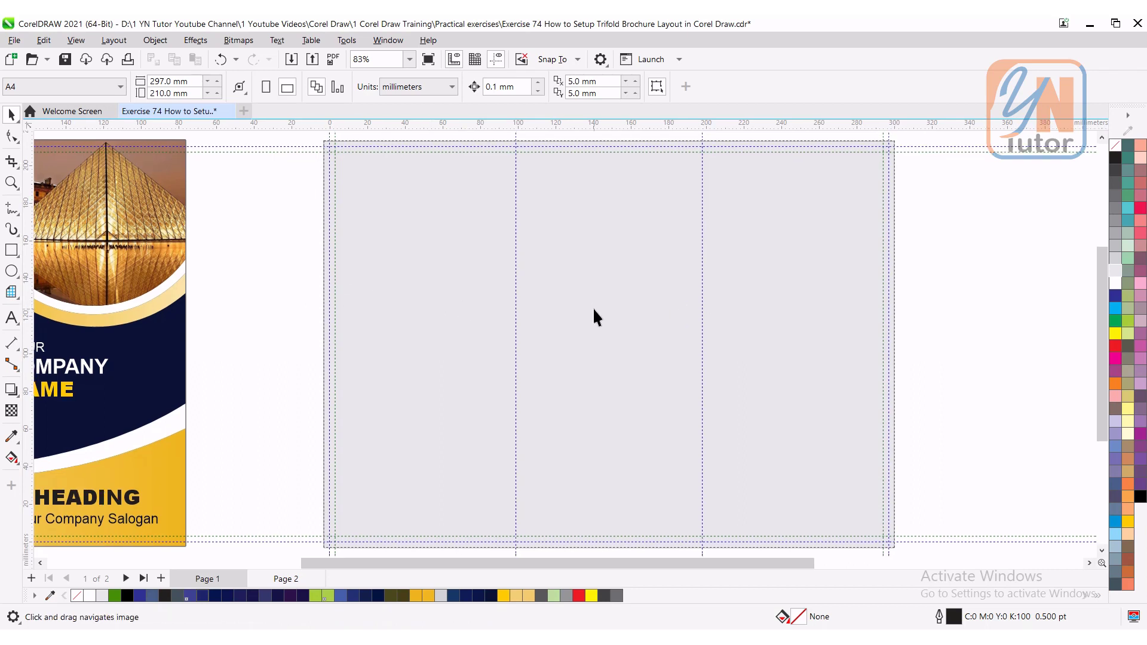